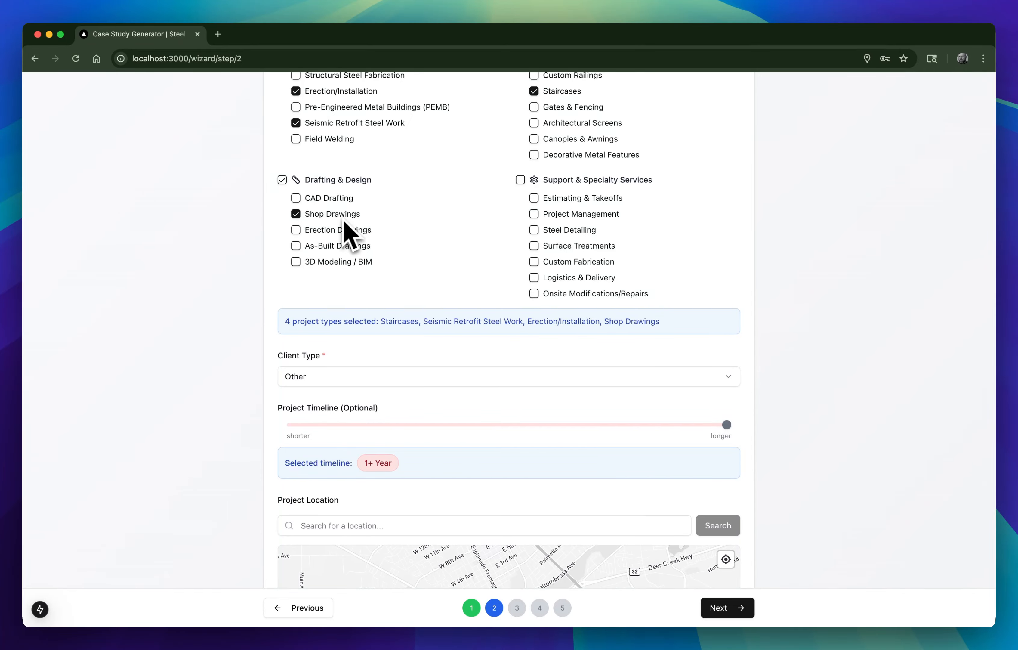
Add Estimating & Takeoffs to the project types and set the client type to Commercial.
click(566, 201)
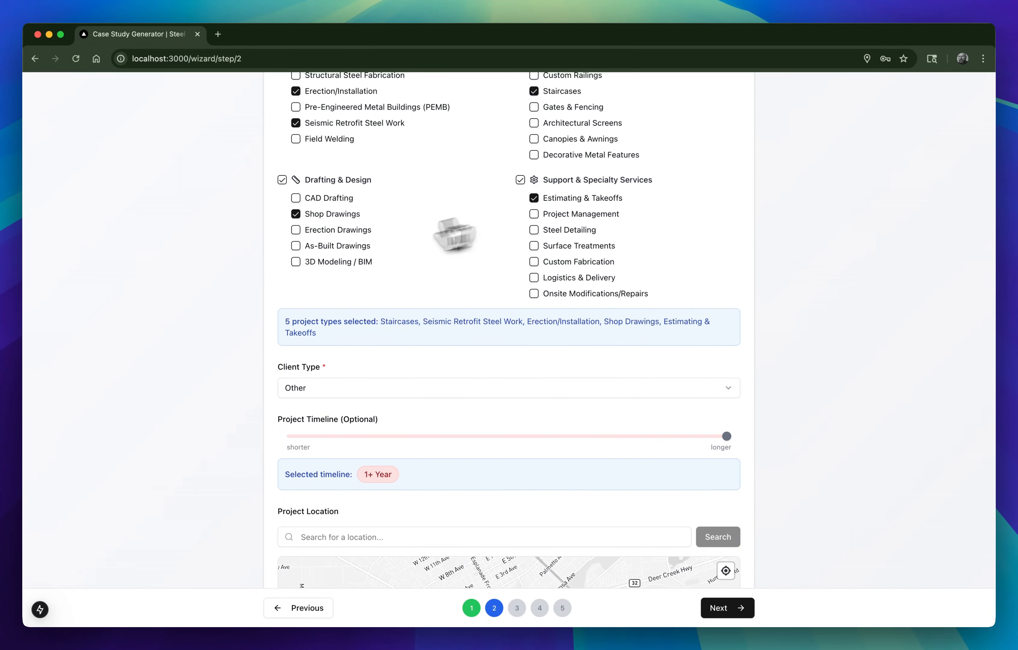
scroll(341, 262, down, 3)
click(341, 277)
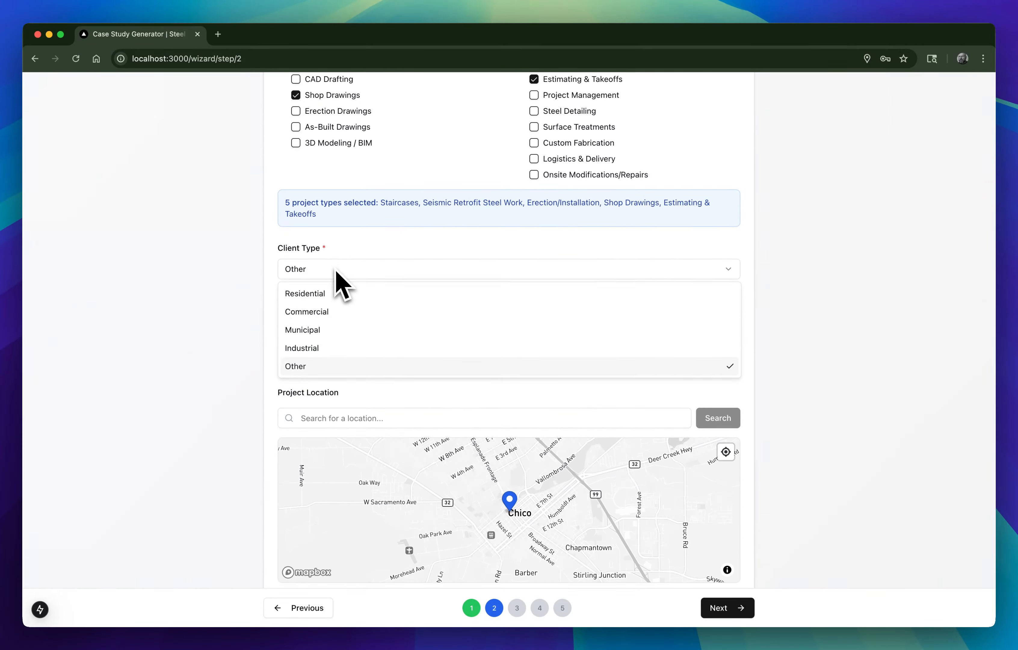
click(344, 310)
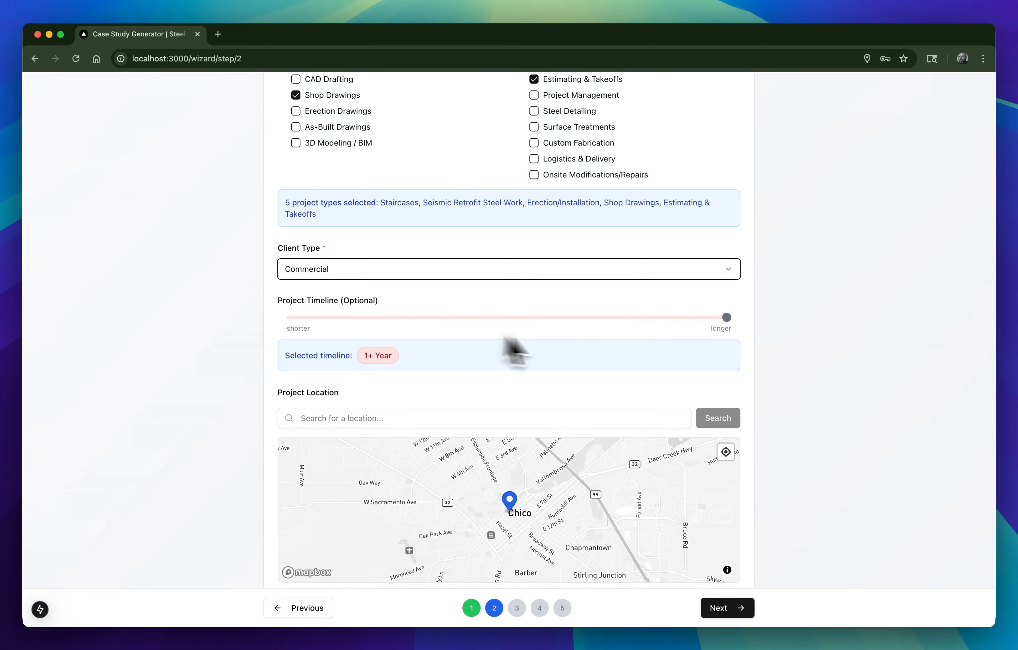
Set the project timeline to 3 Months.
click(729, 321)
drag(729, 321, 514, 329)
scroll(518, 341, down, 5)
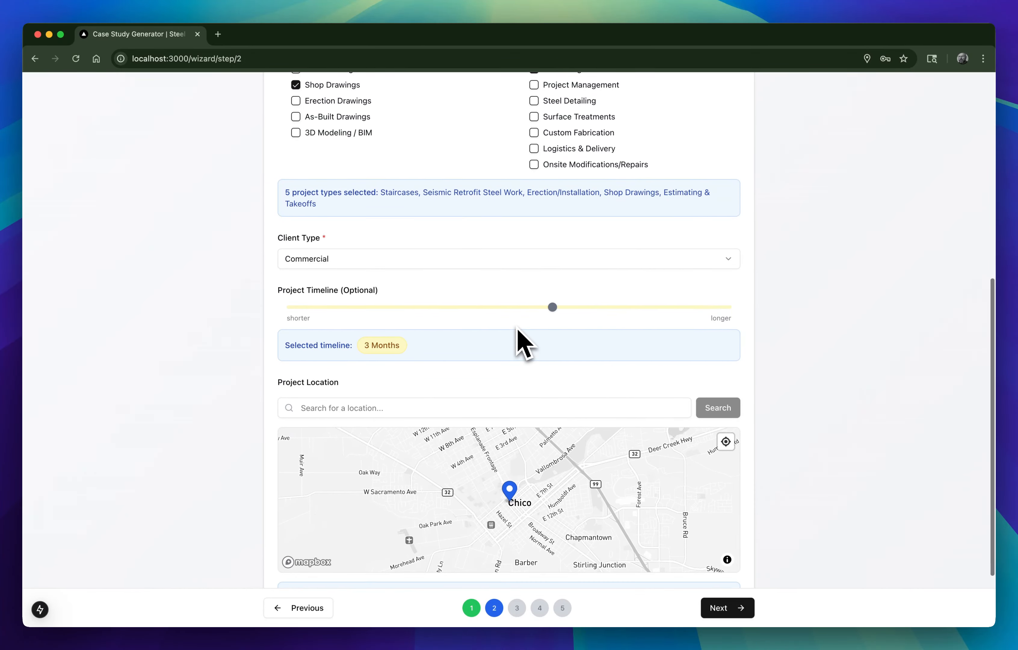
Search for "santa monica ca" to set the project location, and continue to the Scope & Materials step.
click(503, 317)
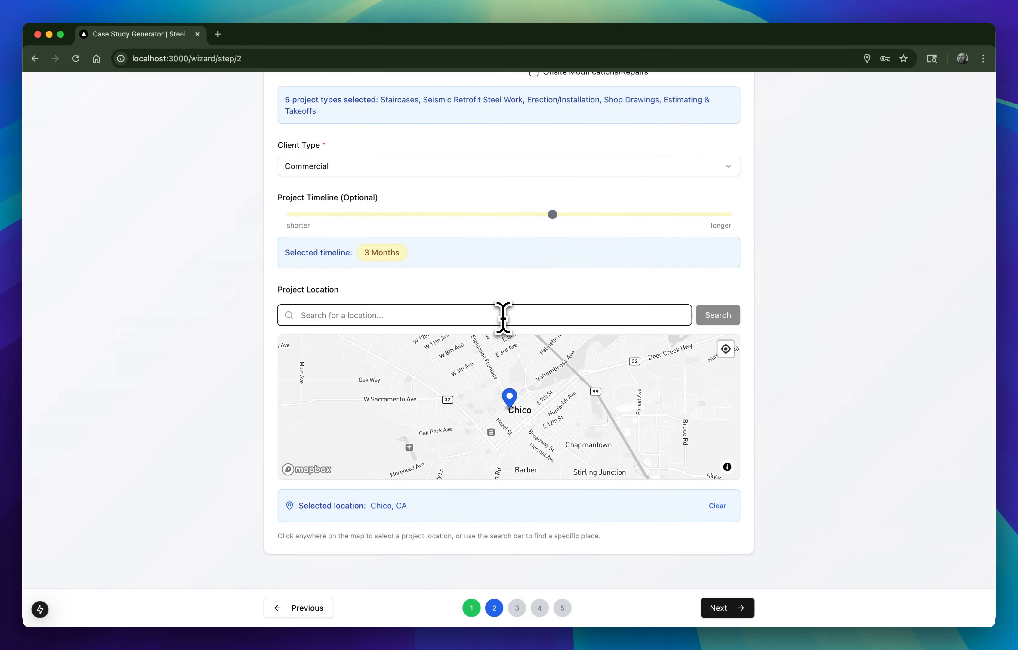
text(santa)
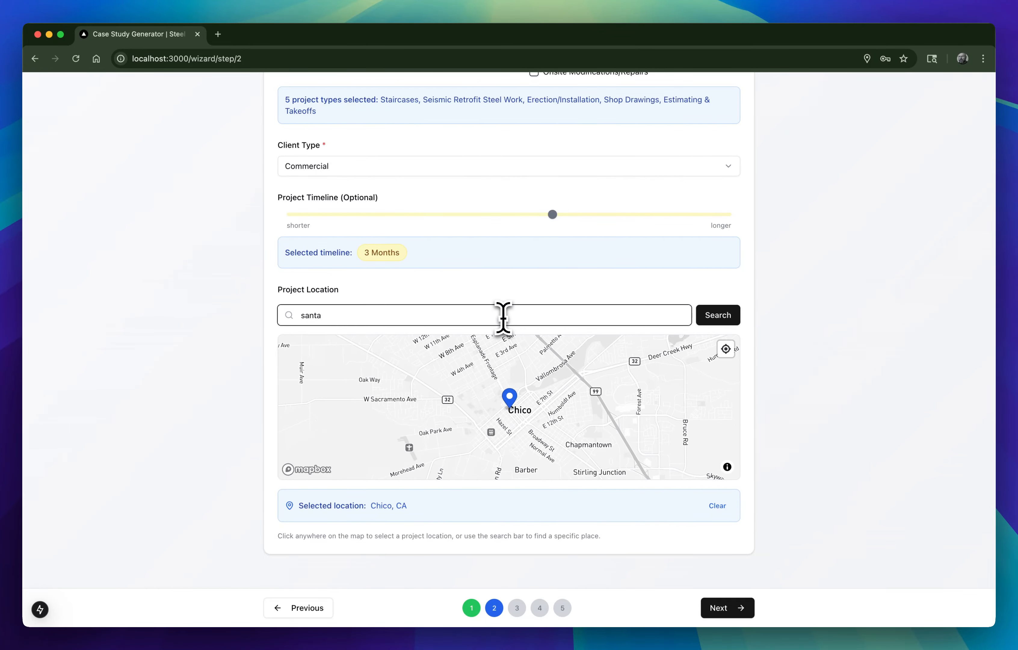
text( monica ca)
key(Return)
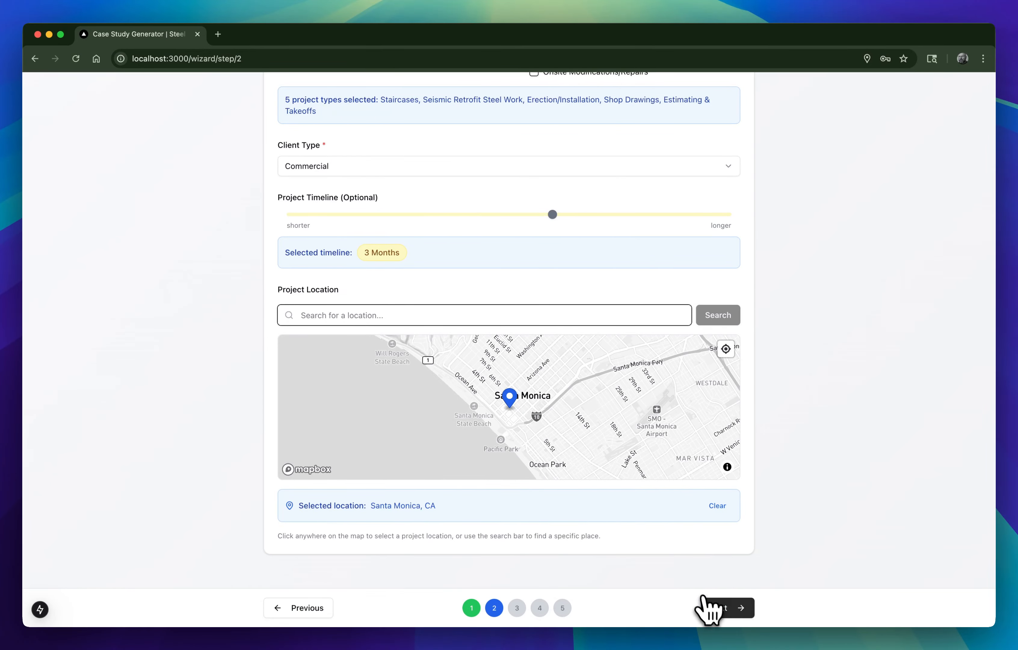
click(718, 611)
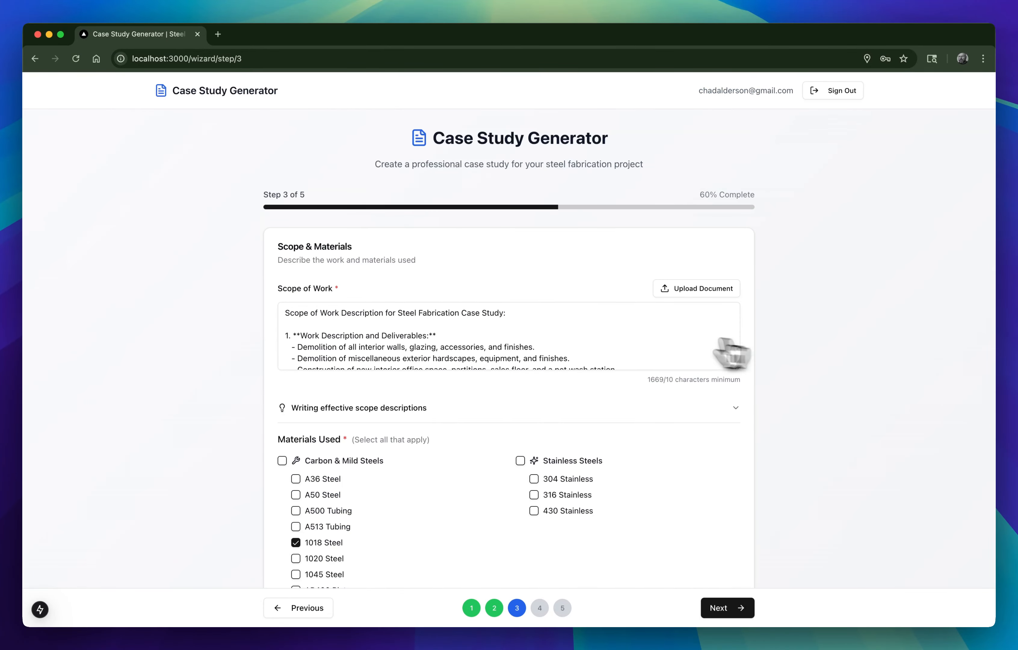
Choose Tractor Supply Vacaville - Bid Invitation.pdf from Downloads as the scope document to upload.
scroll(489, 352, down, 10)
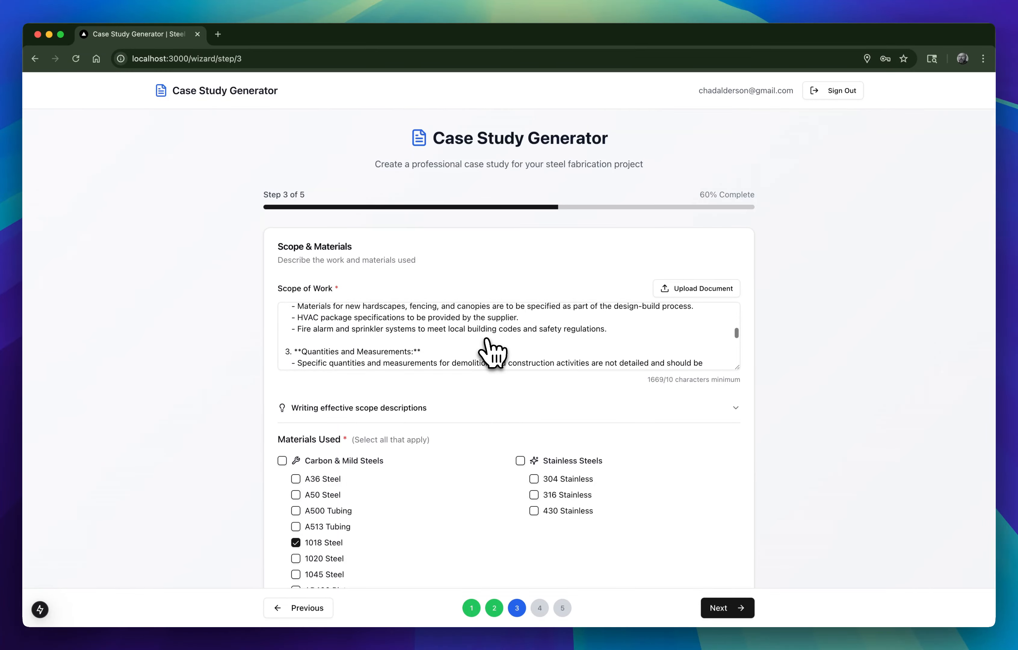
scroll(491, 353, up, 10)
click(697, 290)
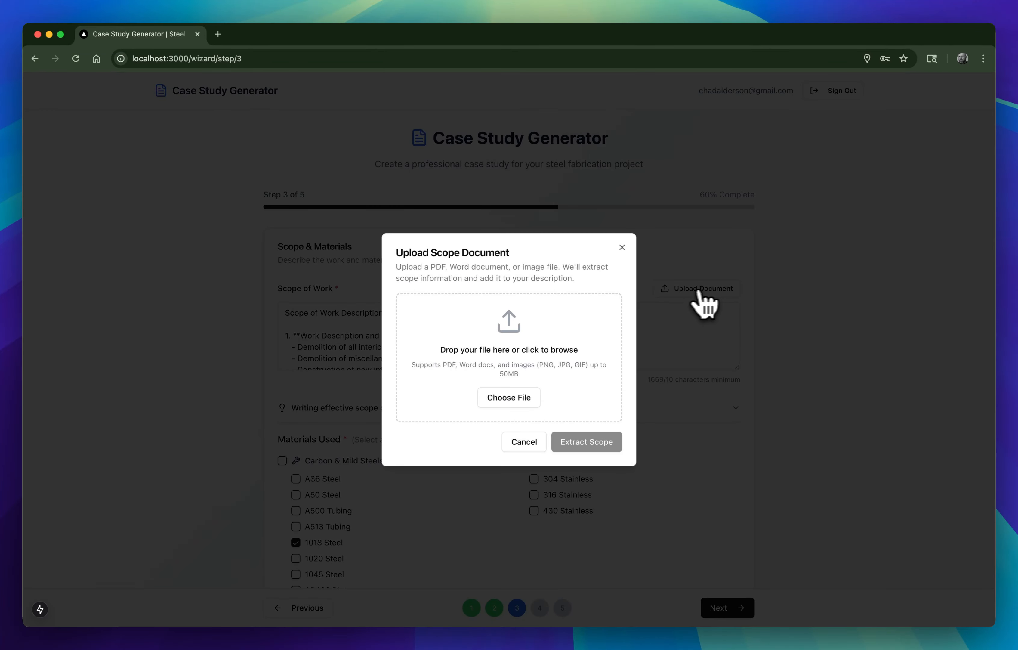
click(521, 401)
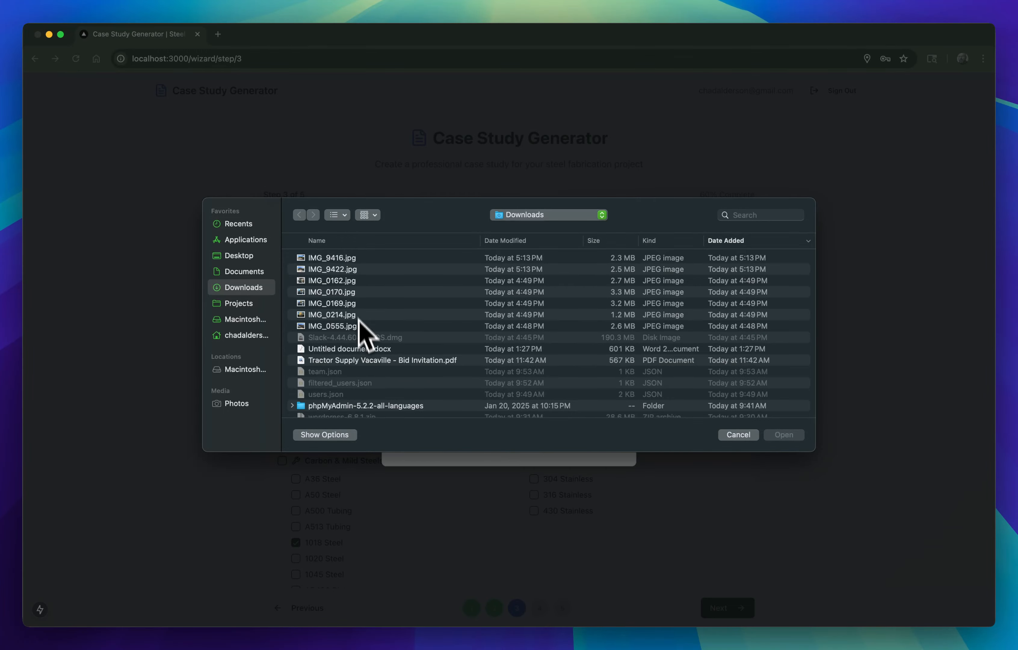
click(376, 360)
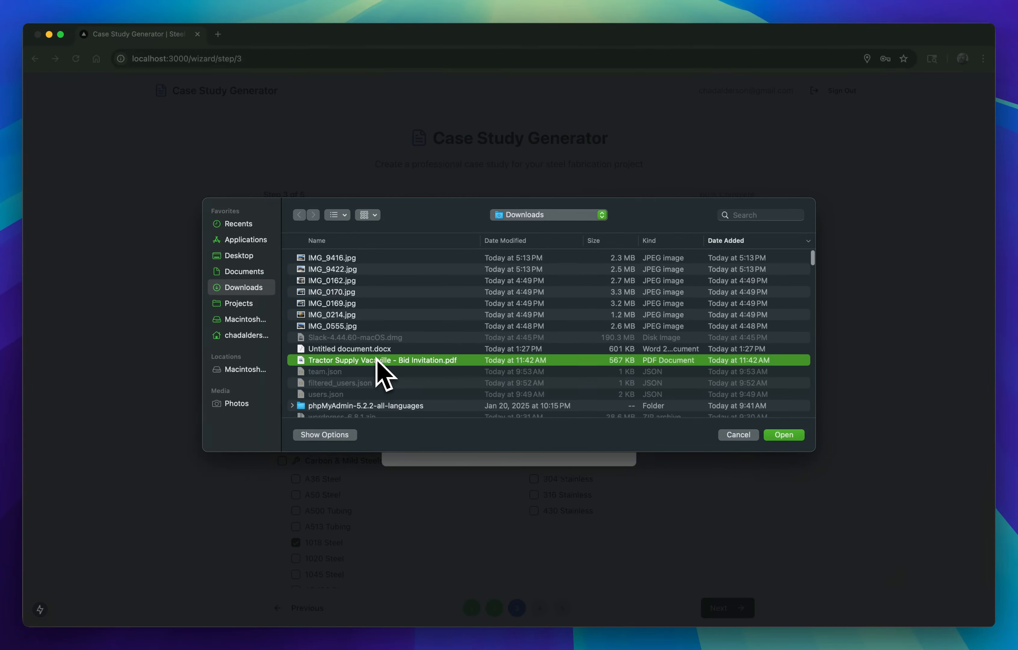
click(795, 435)
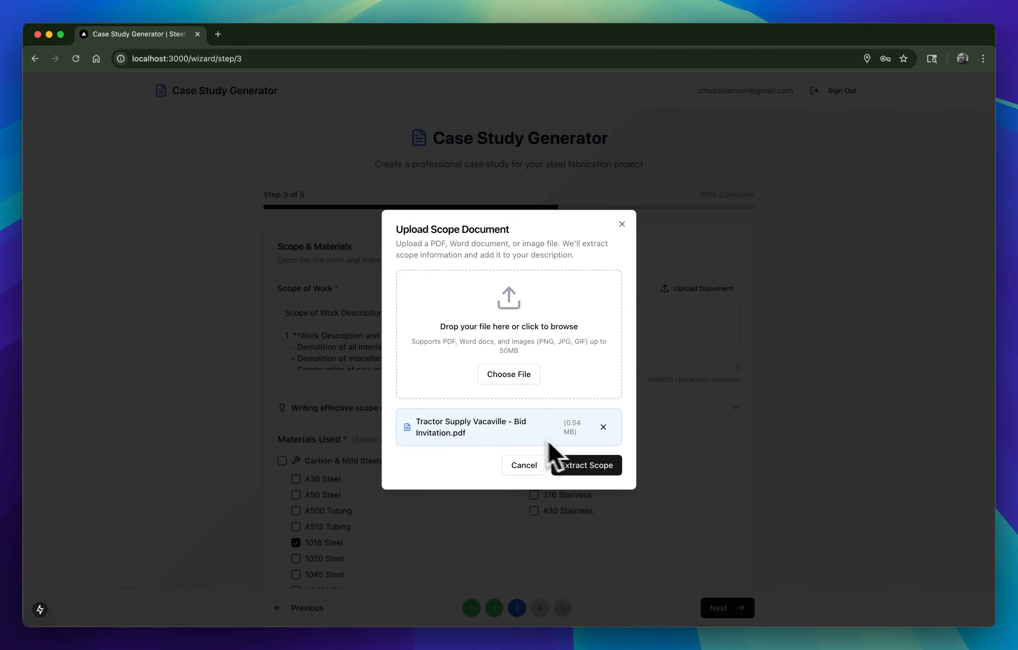
Extract the scope from the attached PDF, replace the existing scope of work with it, and read through the text.
click(587, 466)
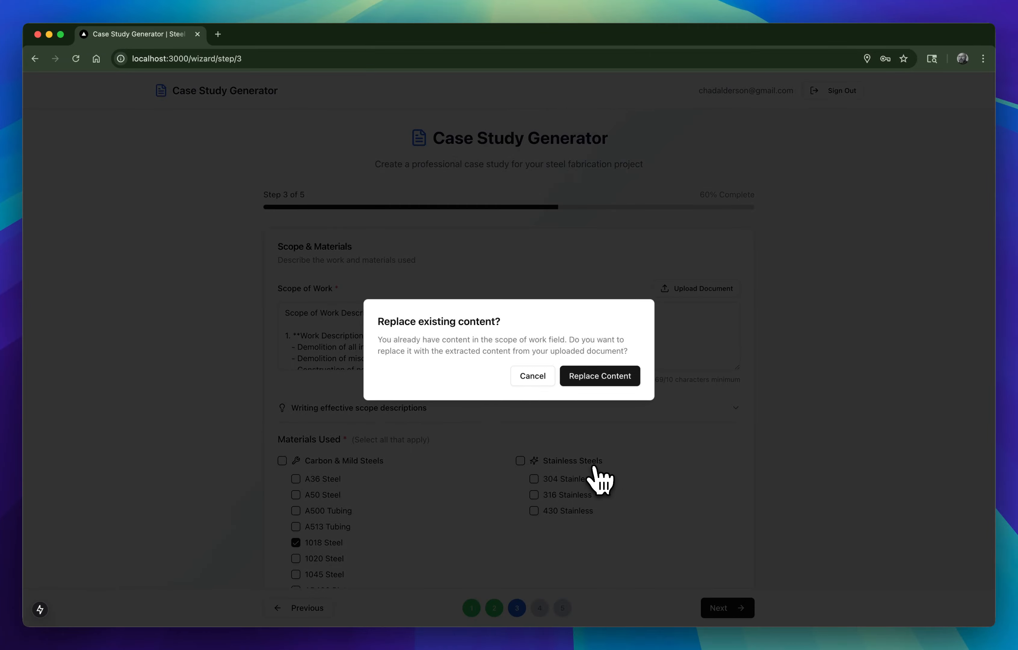
click(599, 377)
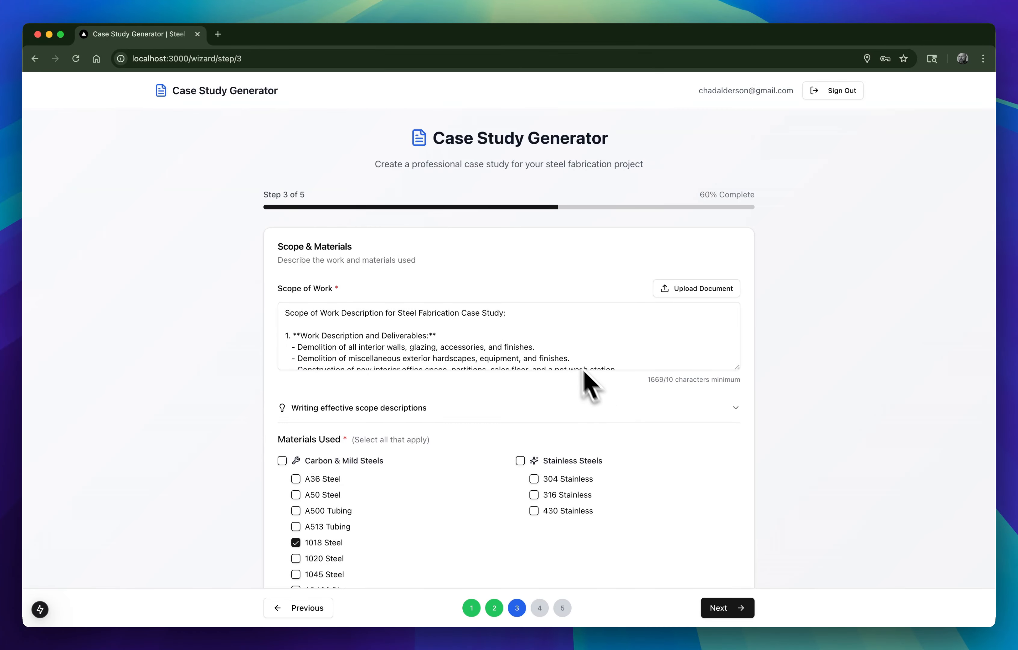
scroll(578, 331, down, 1)
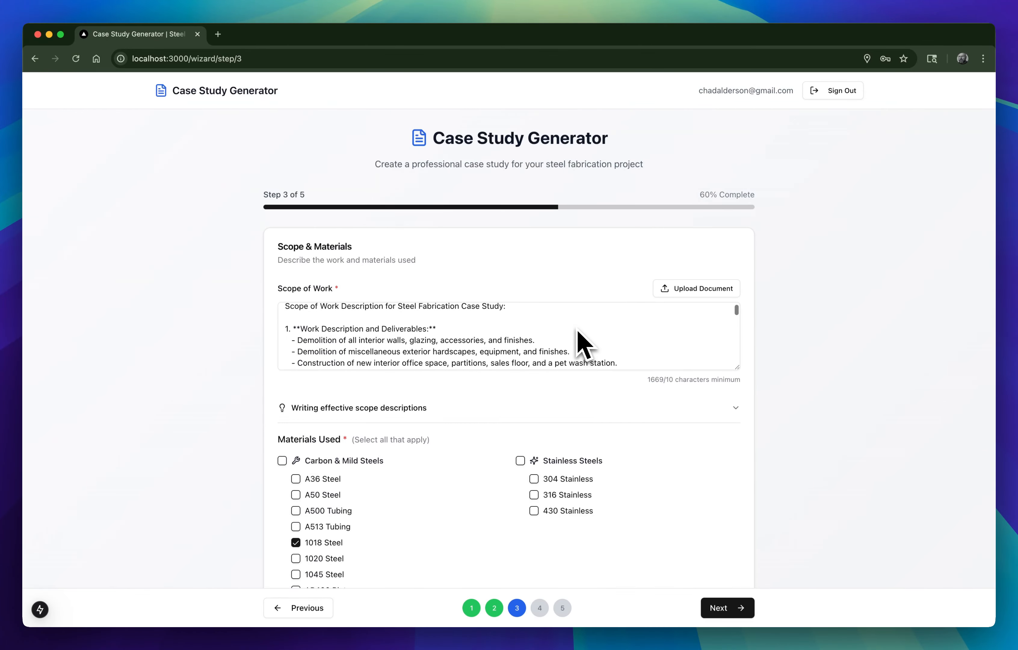
scroll(578, 331, down, 10)
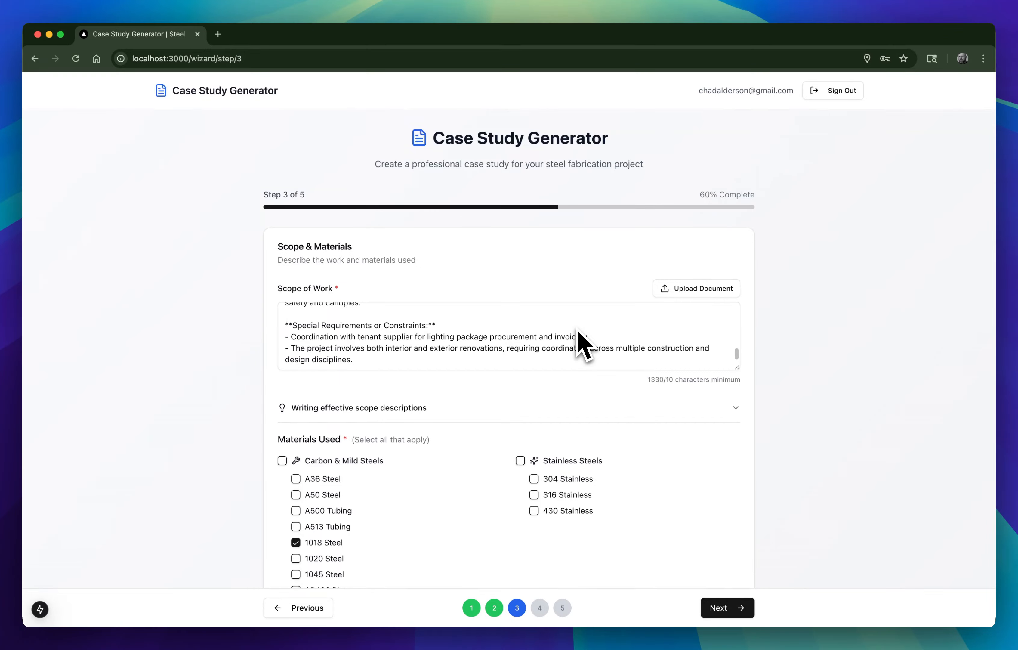
scroll(585, 346, up, 10)
scroll(585, 345, down, 5)
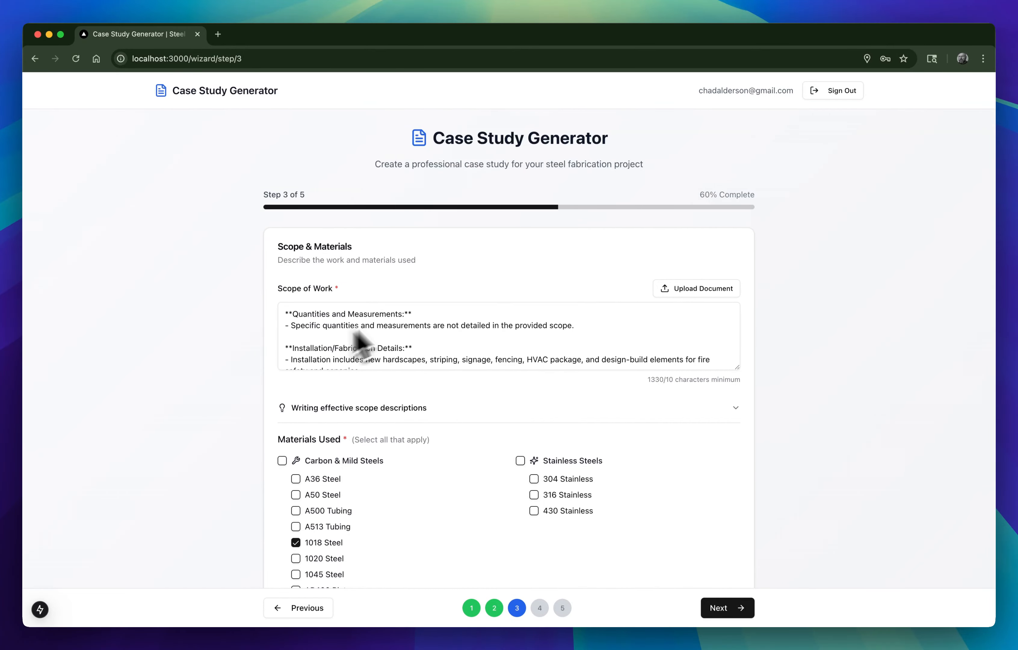
Upload Untitled document.docx from Downloads as the scope document after previewing it, and extract its scope of work.
click(714, 289)
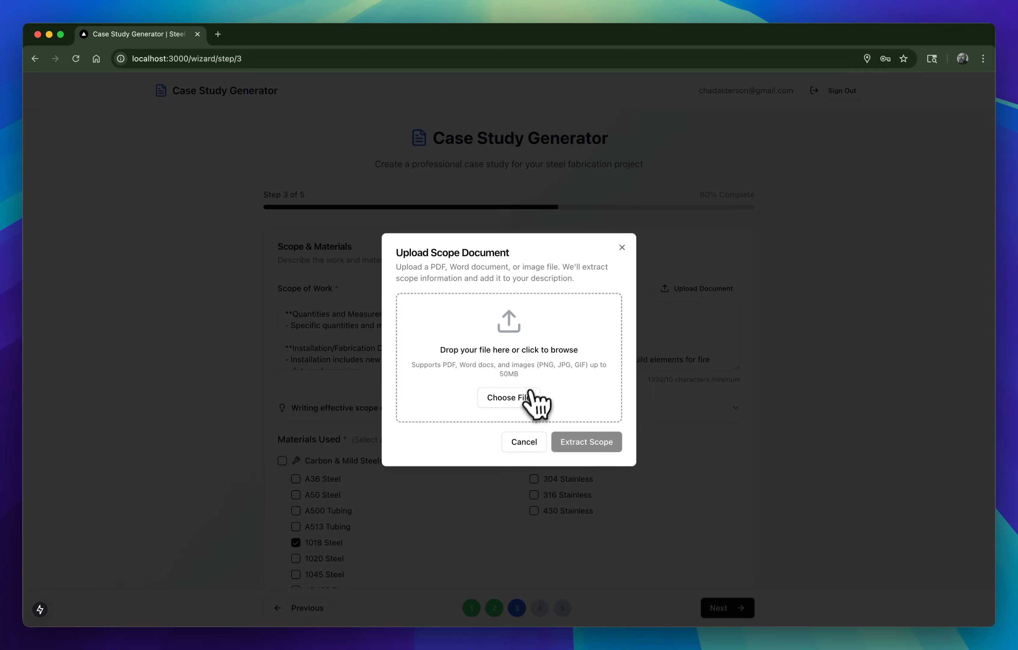
click(527, 398)
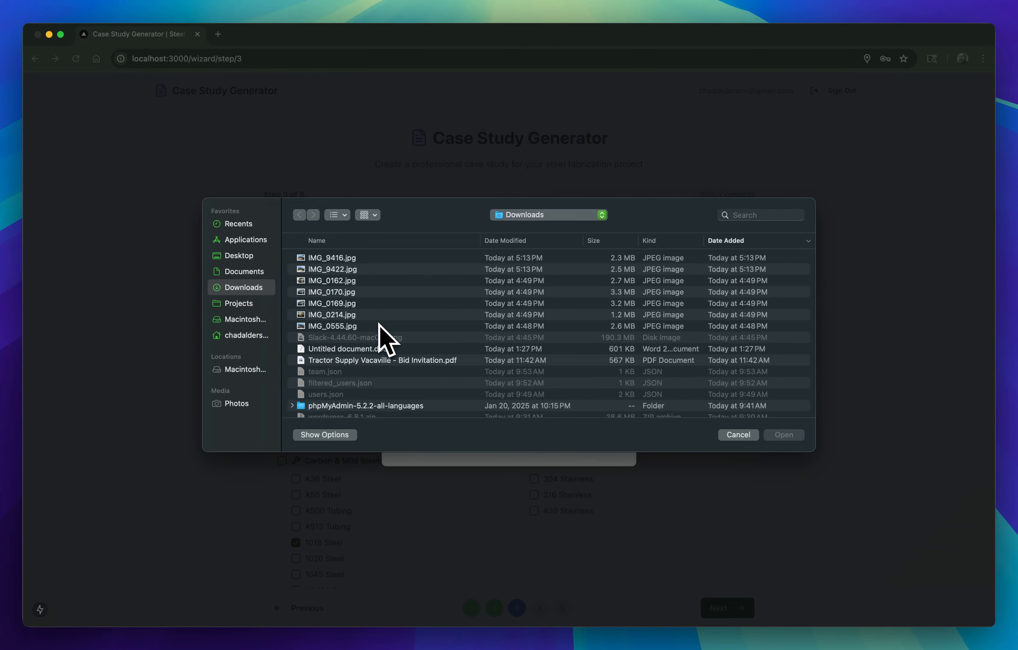
scroll(378, 334, down, 1)
click(379, 336)
key(space)
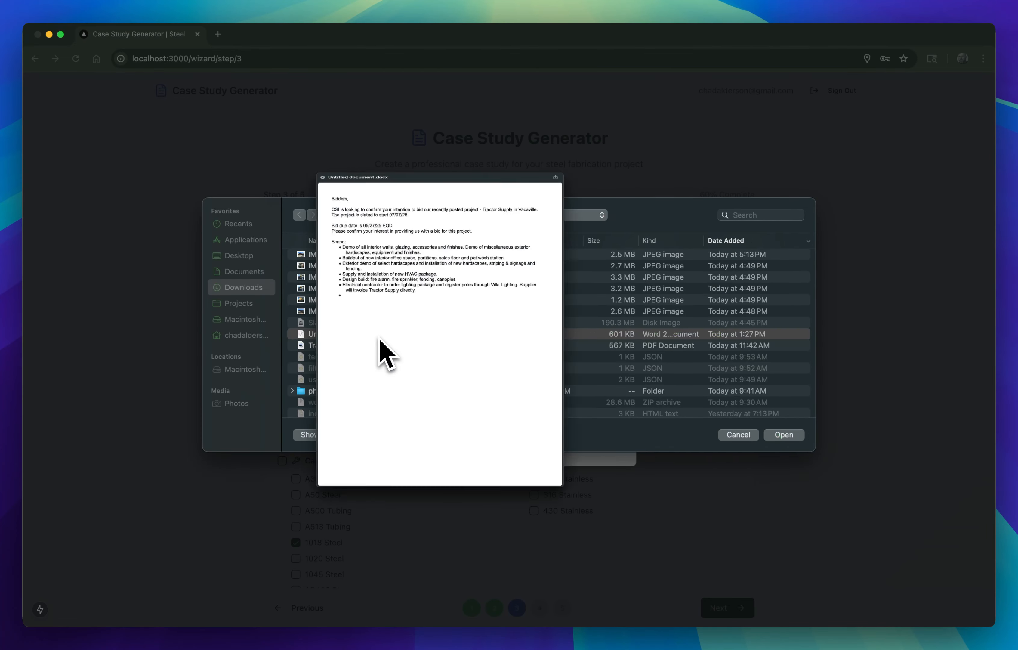
key(space)
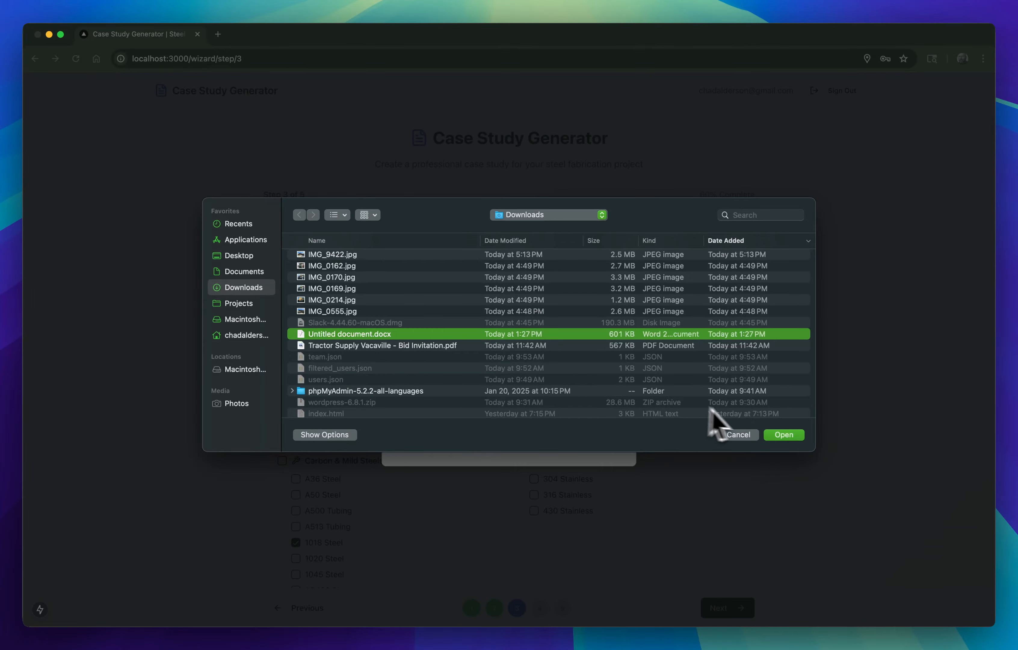
click(782, 435)
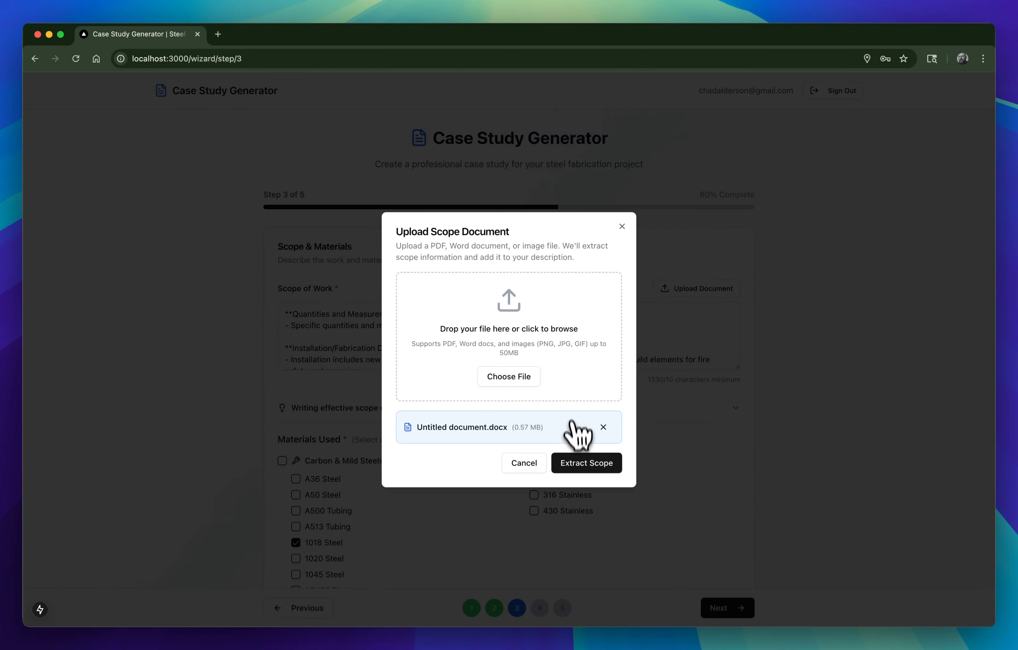
click(582, 466)
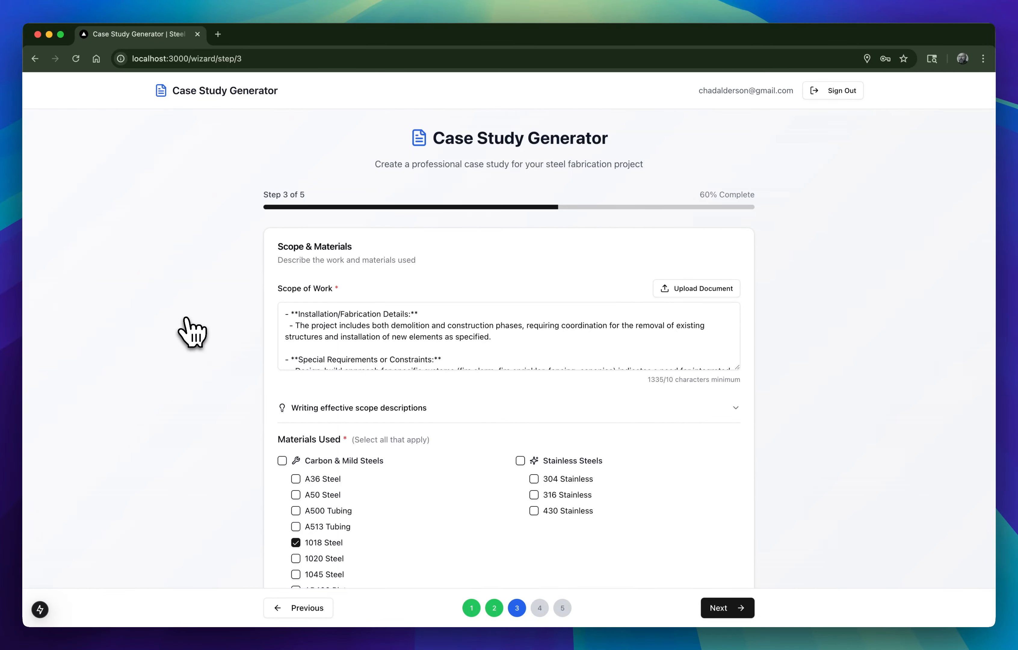
Add A50 Steel, Pre-Galvanized G90, 5052 Aluminum and Acrylic Inserts to the materials used, and continue to Challenges & Solutions.
scroll(192, 332, down, 1)
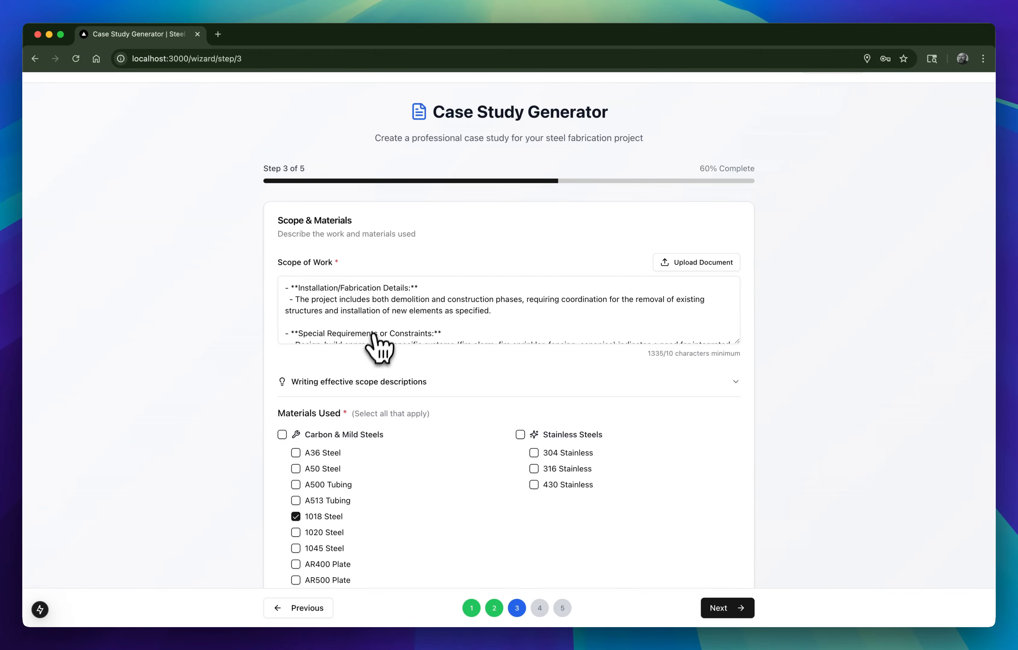
scroll(376, 350, down, 2)
scroll(295, 385, down, 4)
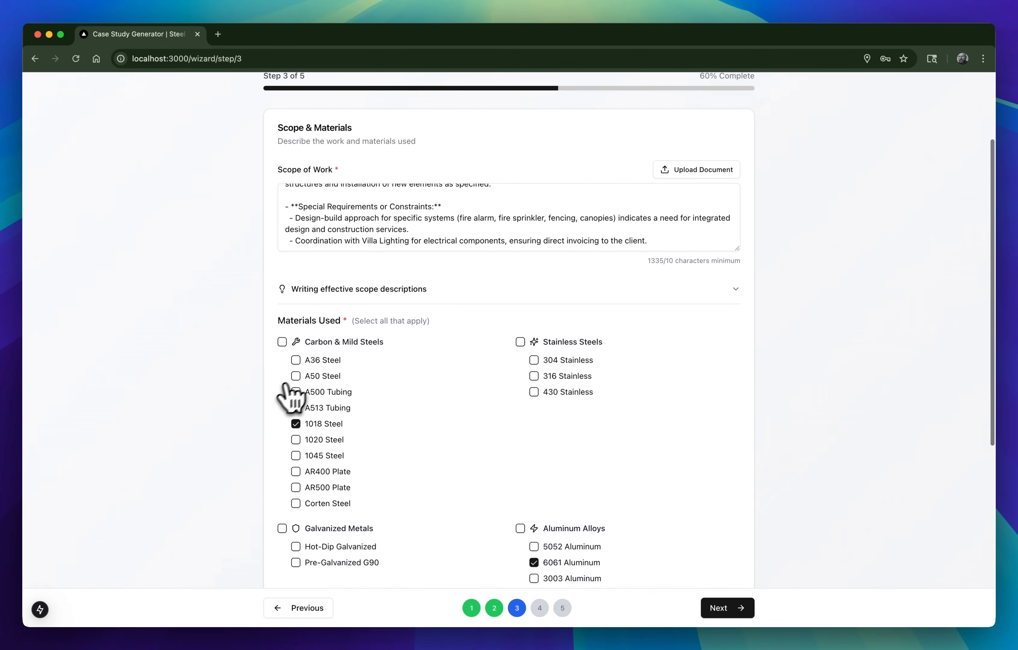
click(325, 365)
scroll(332, 385, down, 5)
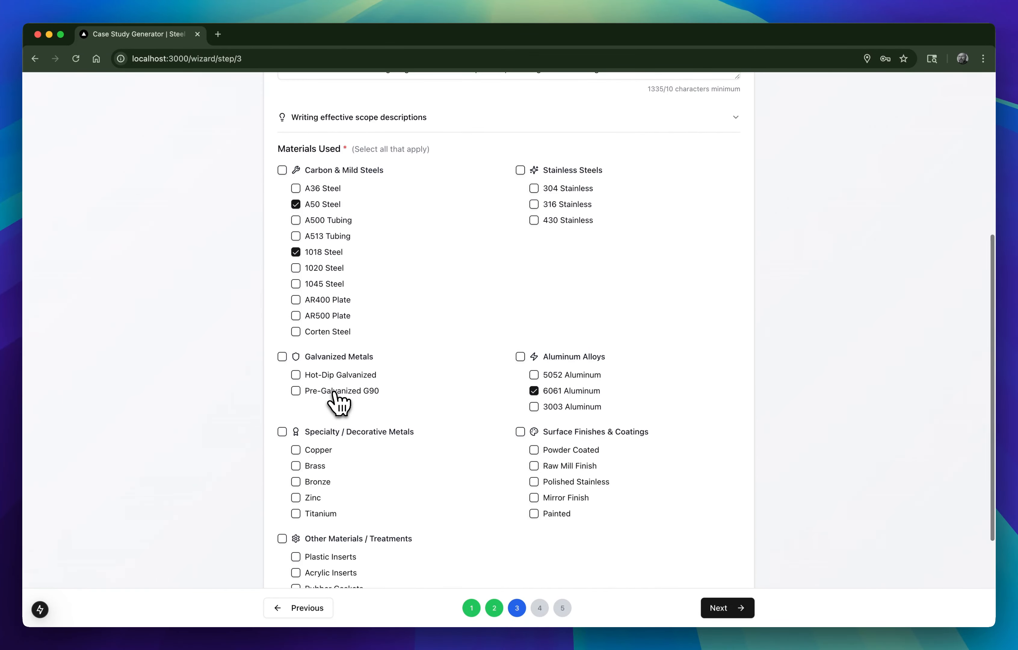
click(334, 391)
scroll(590, 390, down, 5)
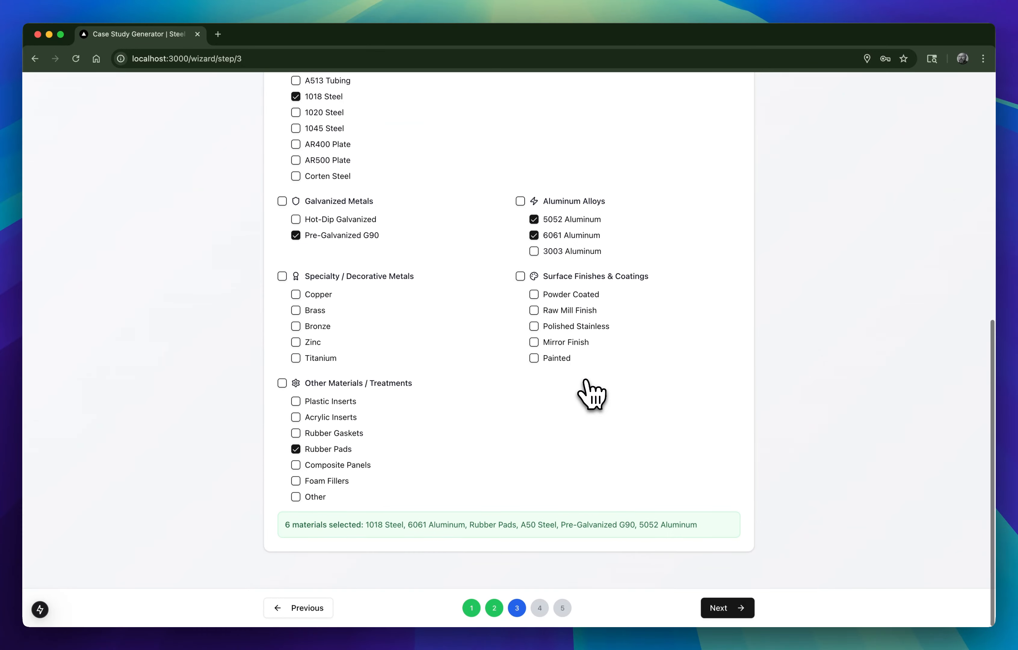
click(337, 425)
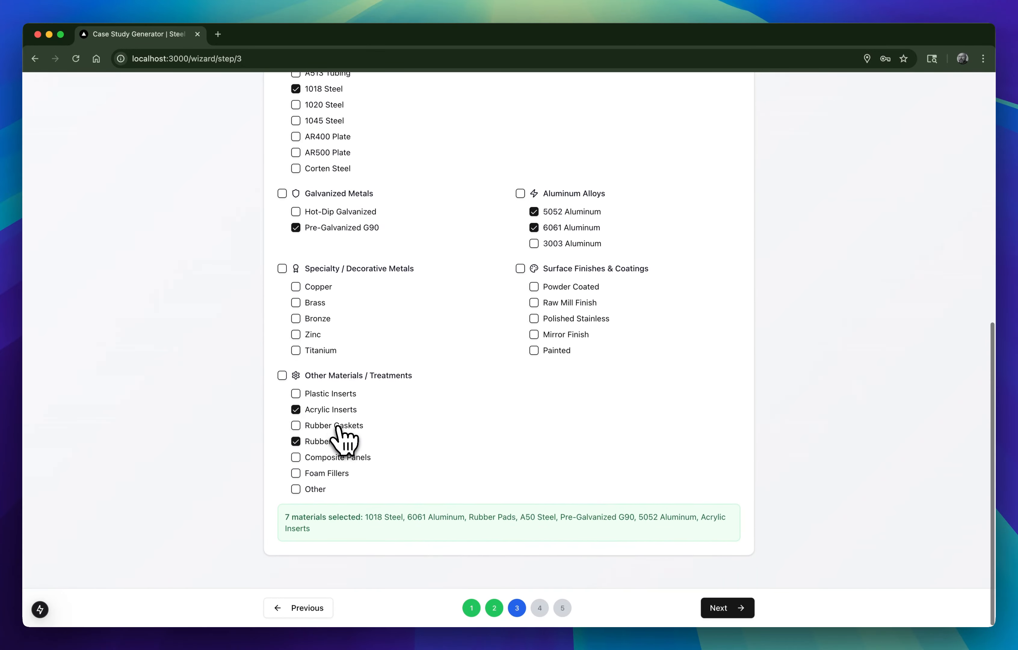
click(719, 607)
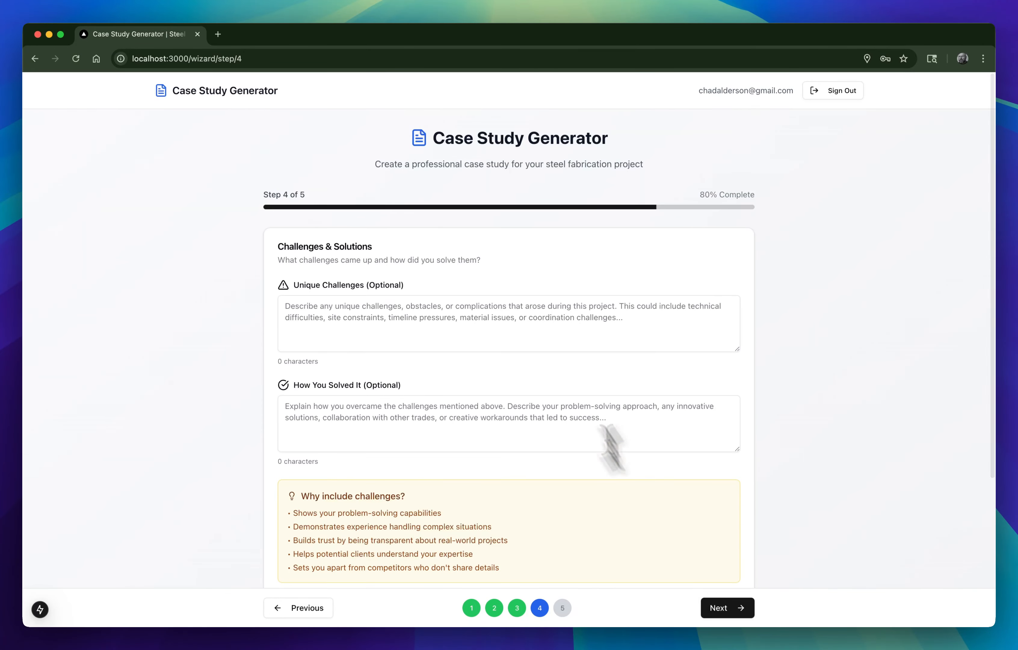
Enter "Goob aand stuff." as the unique challenges and "We rocked it easy peasy." as how they were solved.
click(456, 322)
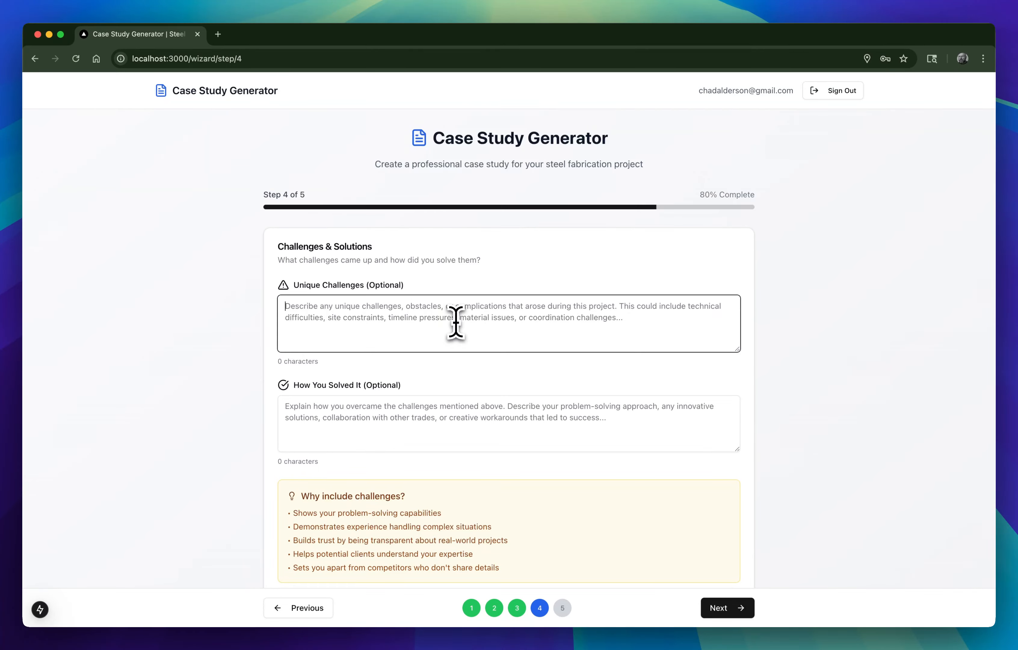
text(Goob aand stuff.)
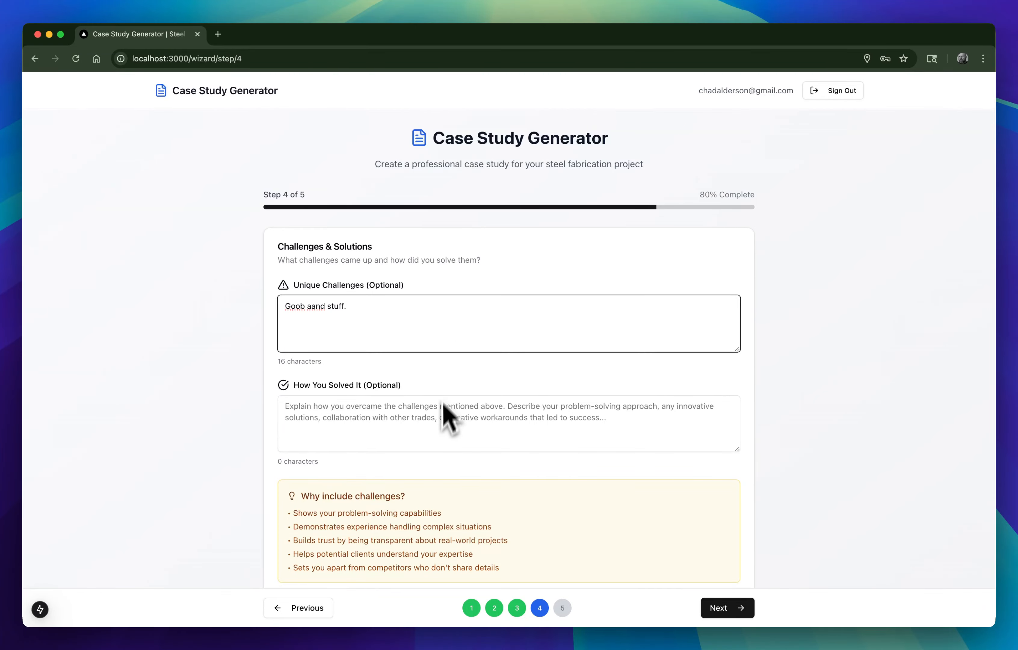
click(435, 424)
text(We rocked it easy peasy.)
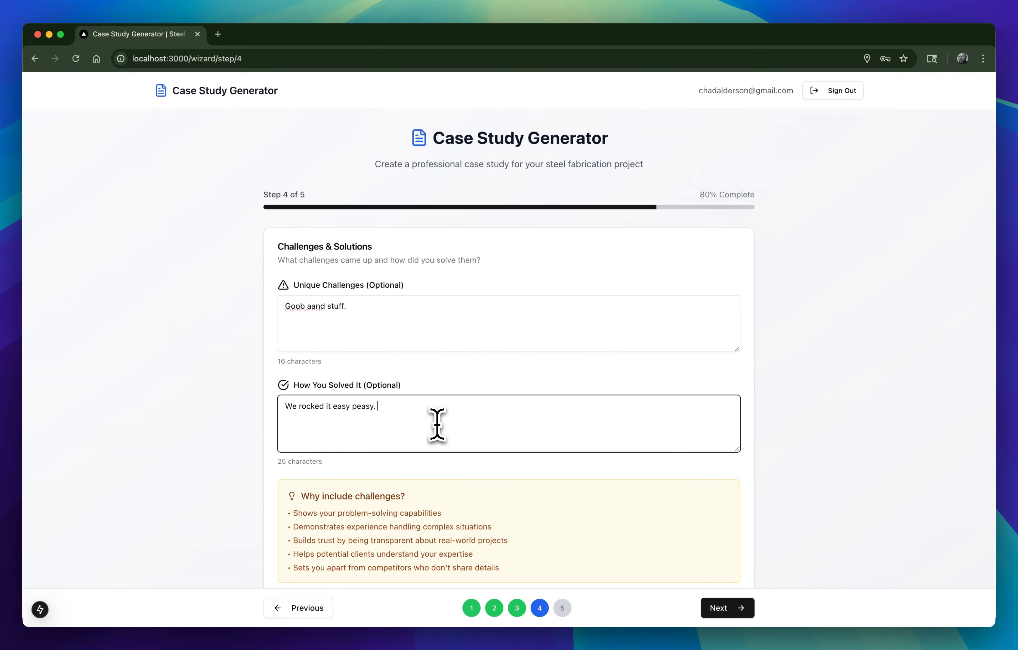
Continue to the Team & Results step and select the Project Manager as a team member.
scroll(437, 424, down, 5)
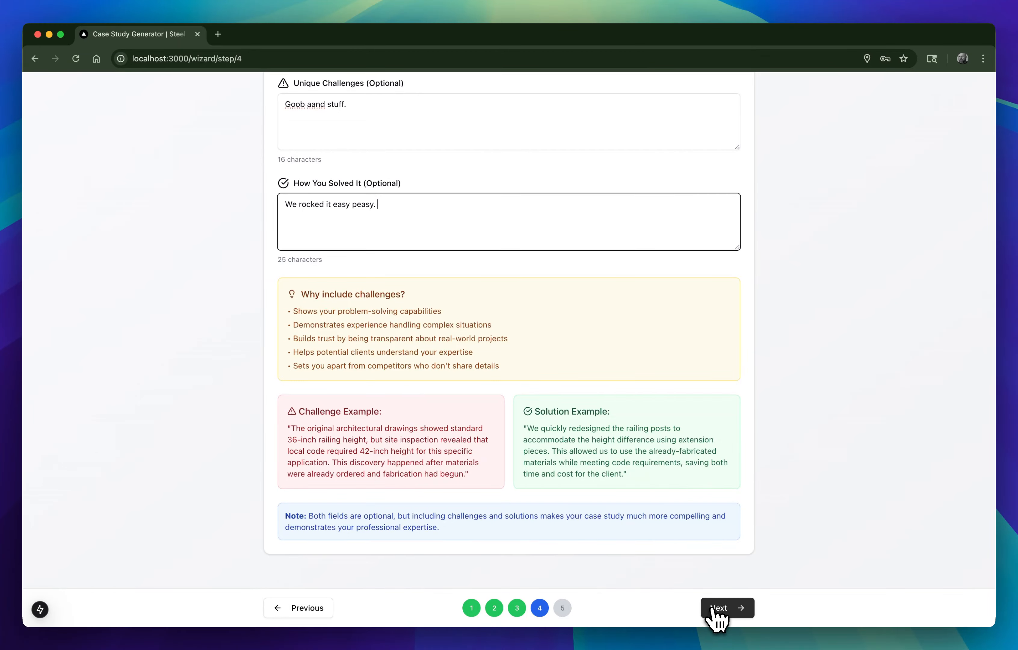
click(712, 609)
click(407, 329)
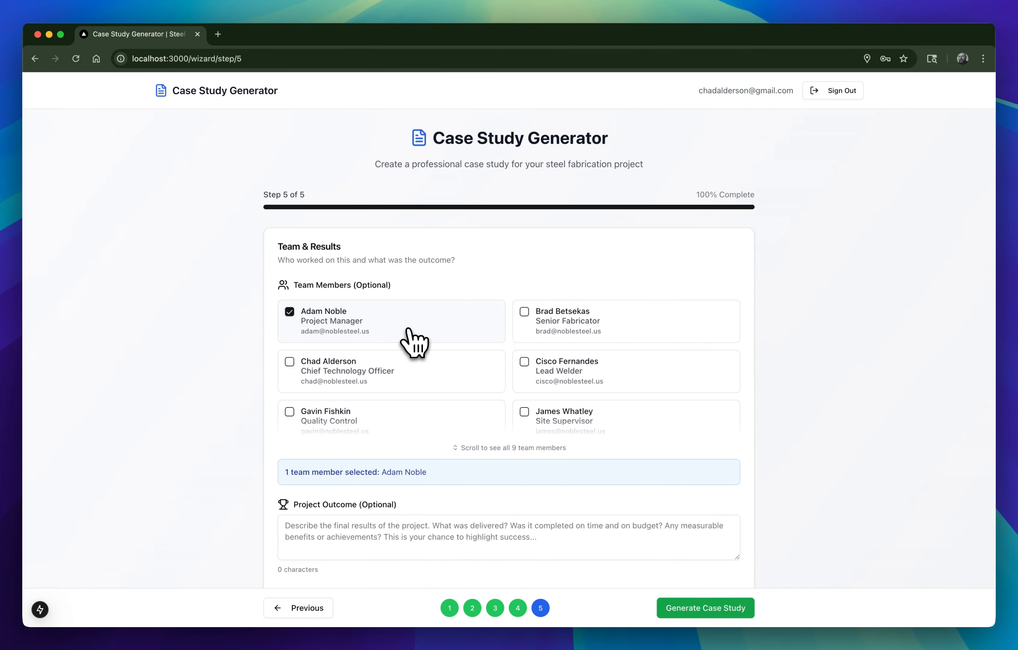
Add the Lead Welder to the project's team members and check the rest of the team list.
click(583, 370)
scroll(584, 372, down, 3)
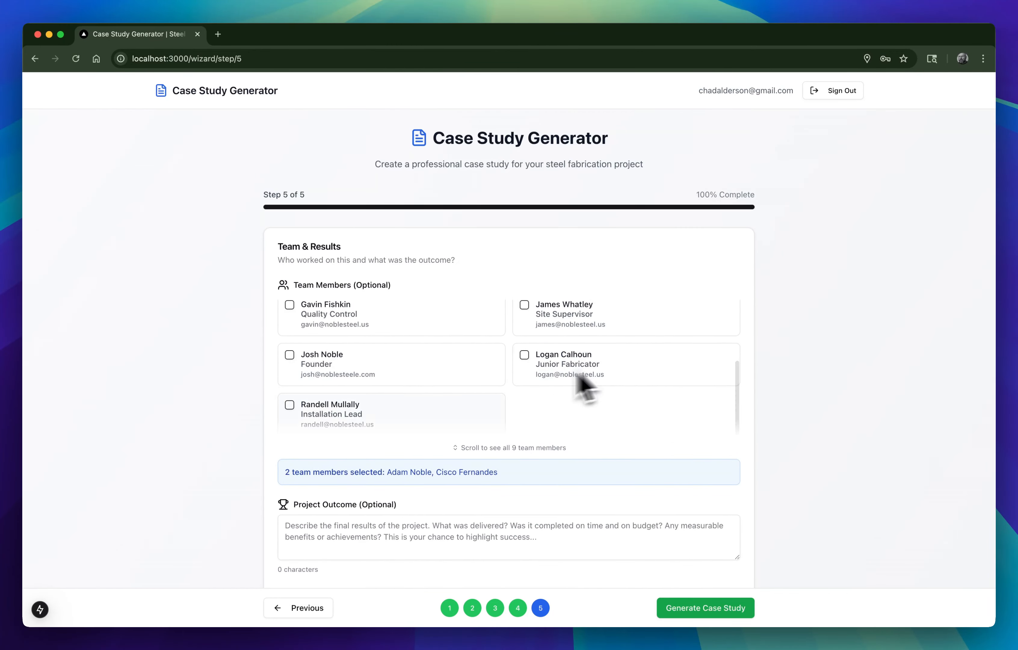
Preview the pergola photos in Downloads and upload IMG_9416.jpg and IMG_9422.jpg as project photos.
scroll(209, 436, down, 6)
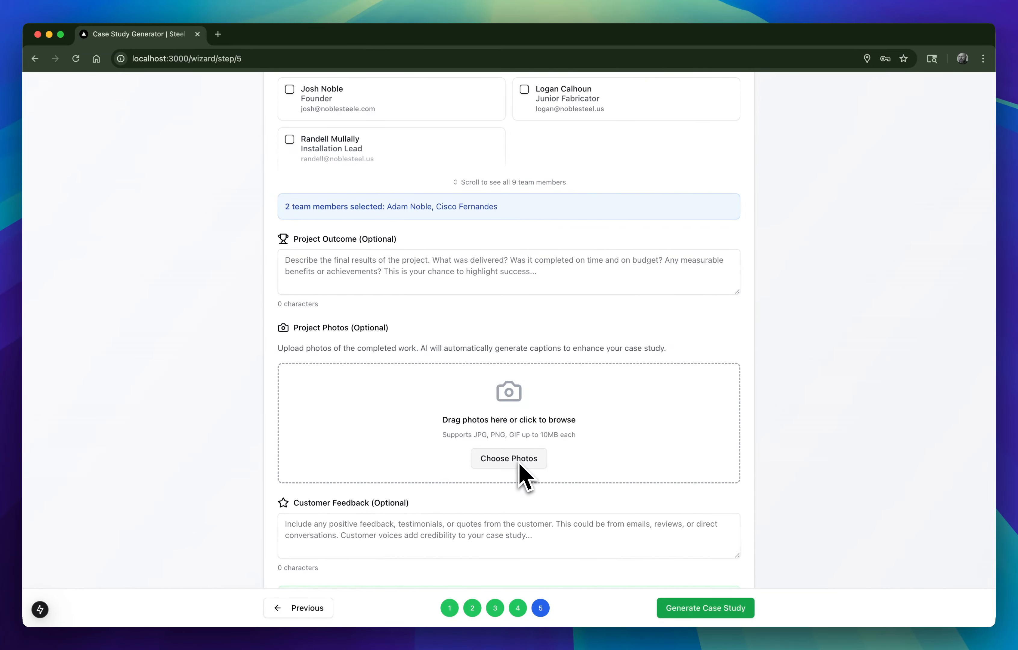
click(509, 458)
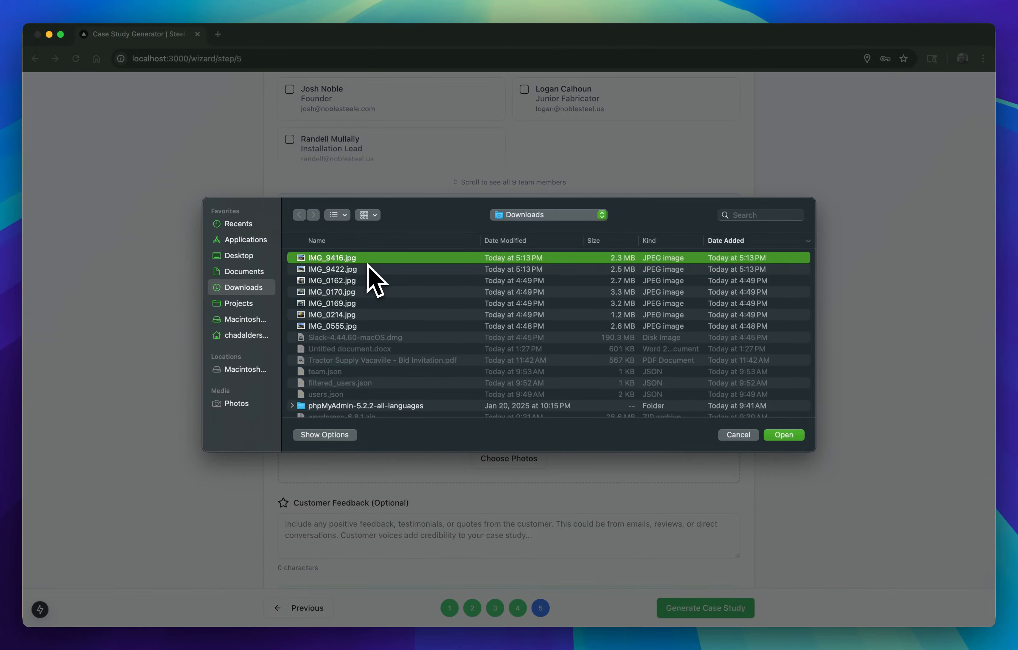
key(space)
key(space)
key(Down)
key(space)
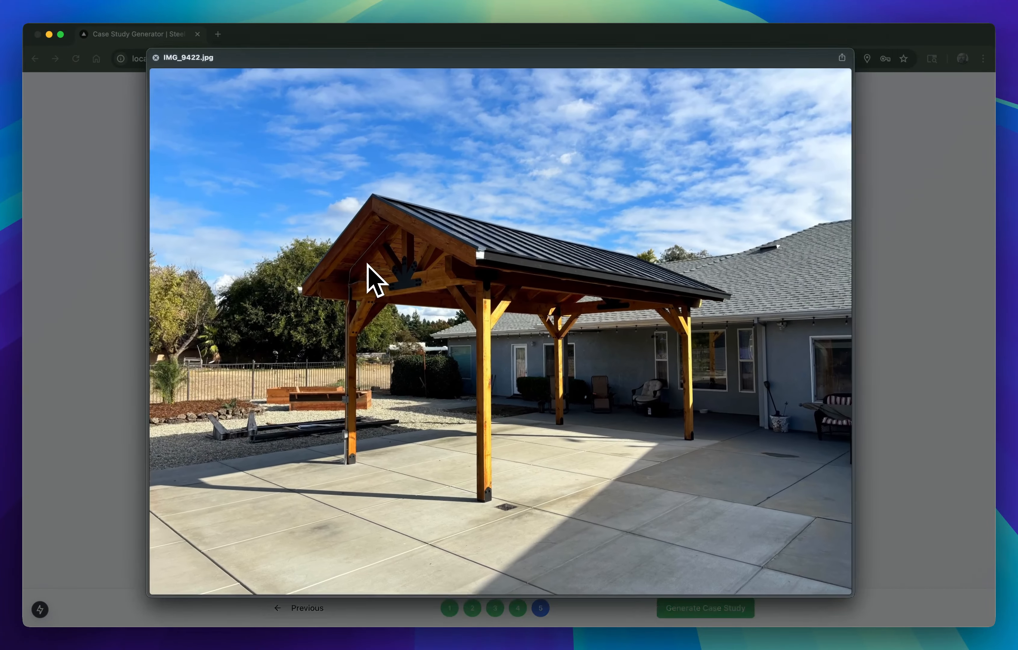
key(space)
key(shift+Up)
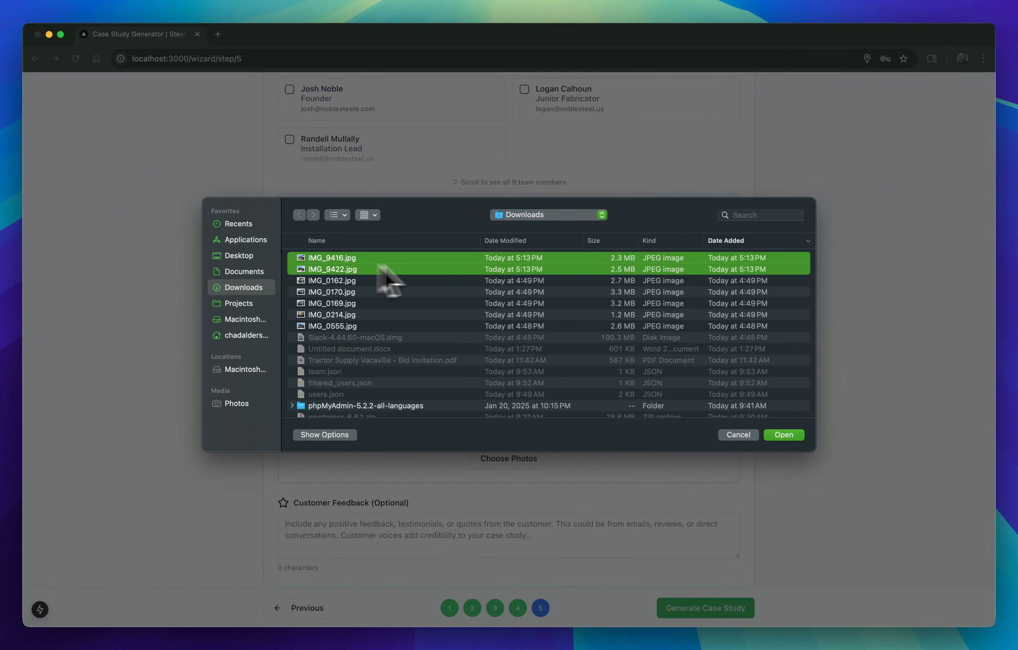
click(784, 434)
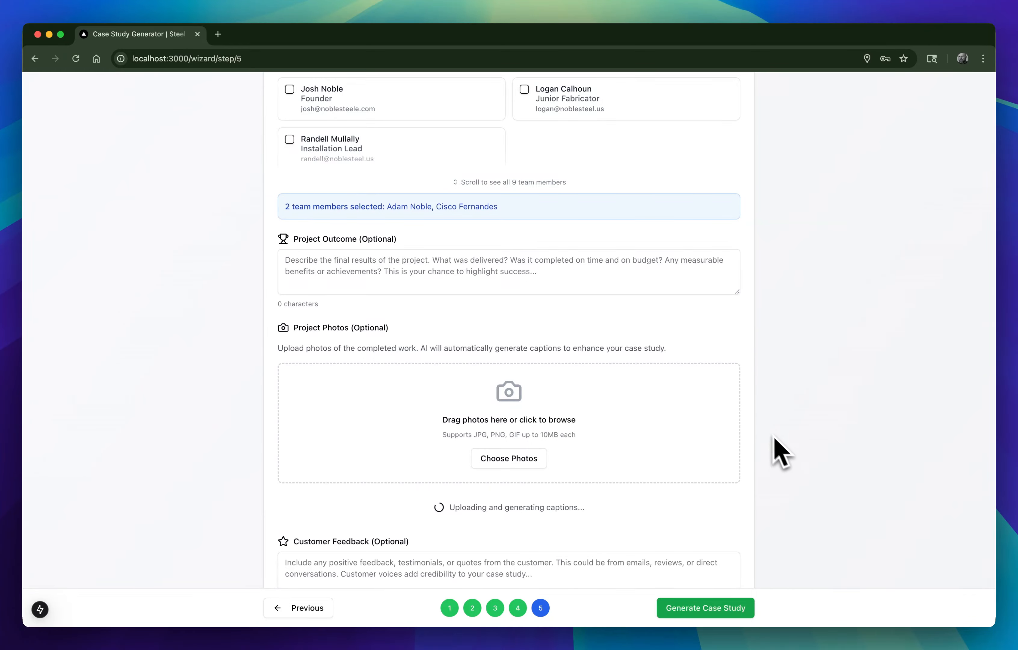
Enter "They did a great job. So happy." as the customer feedback.
scroll(748, 423, down, 6)
scroll(738, 420, up, 5)
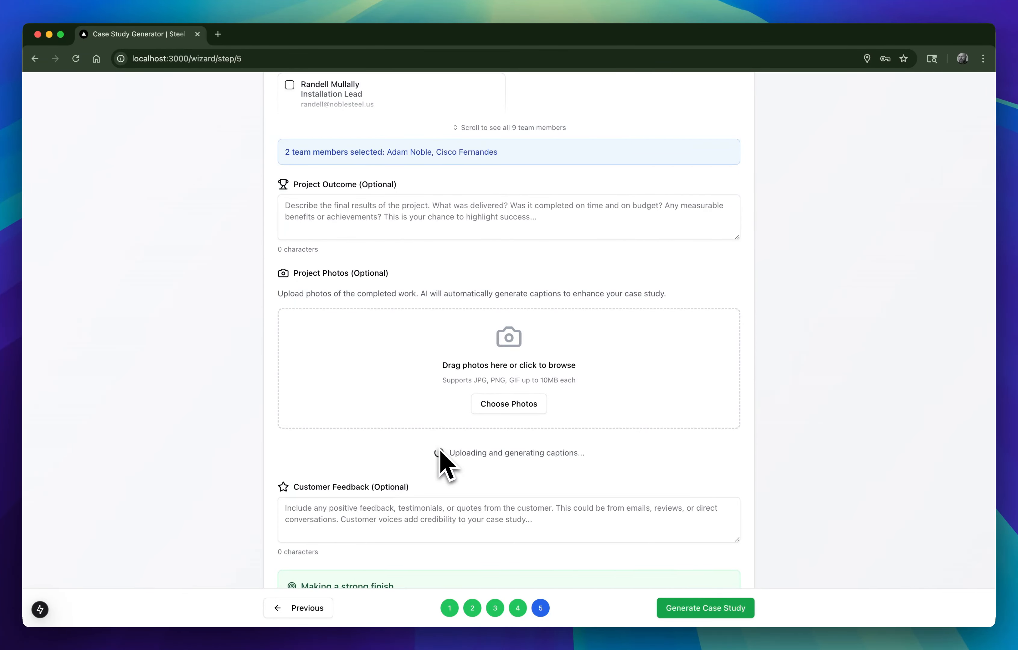
scroll(93, 364, down, 3)
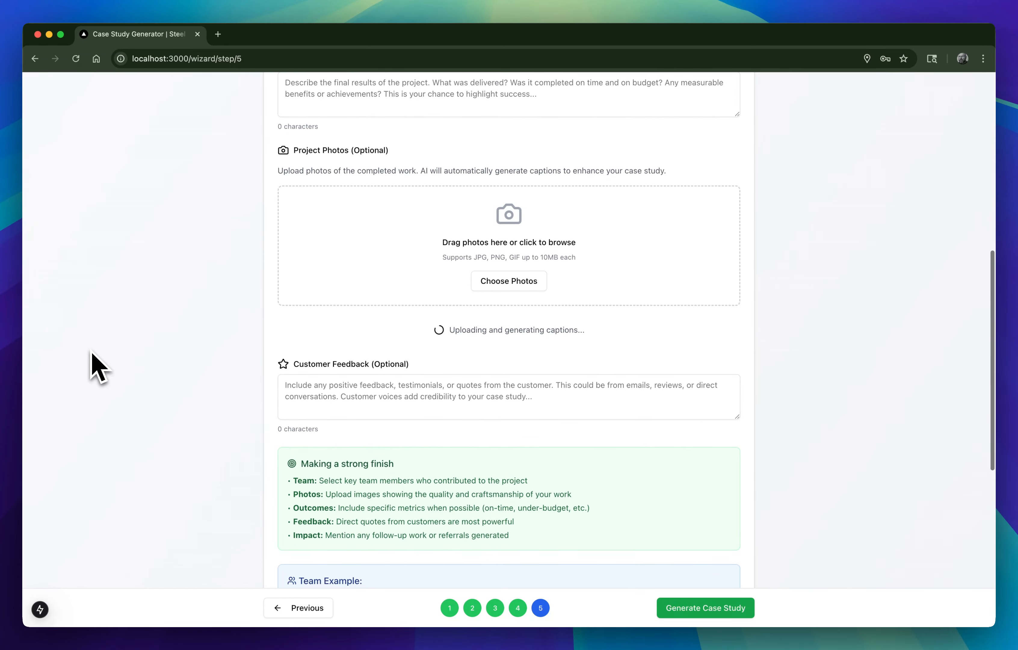
click(327, 391)
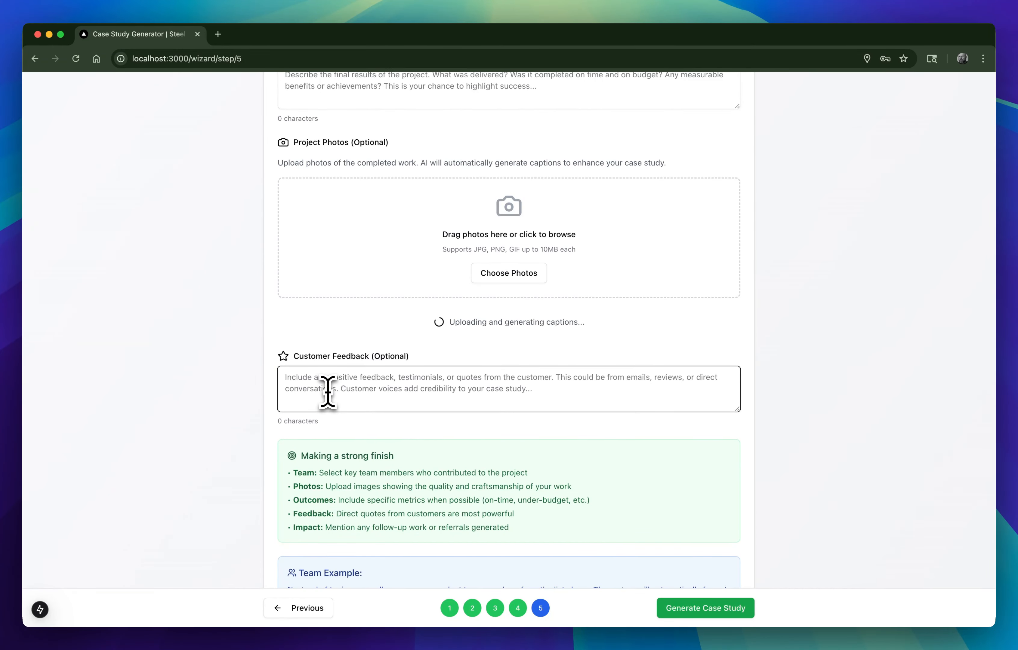
text(They did a great job. So happy.)
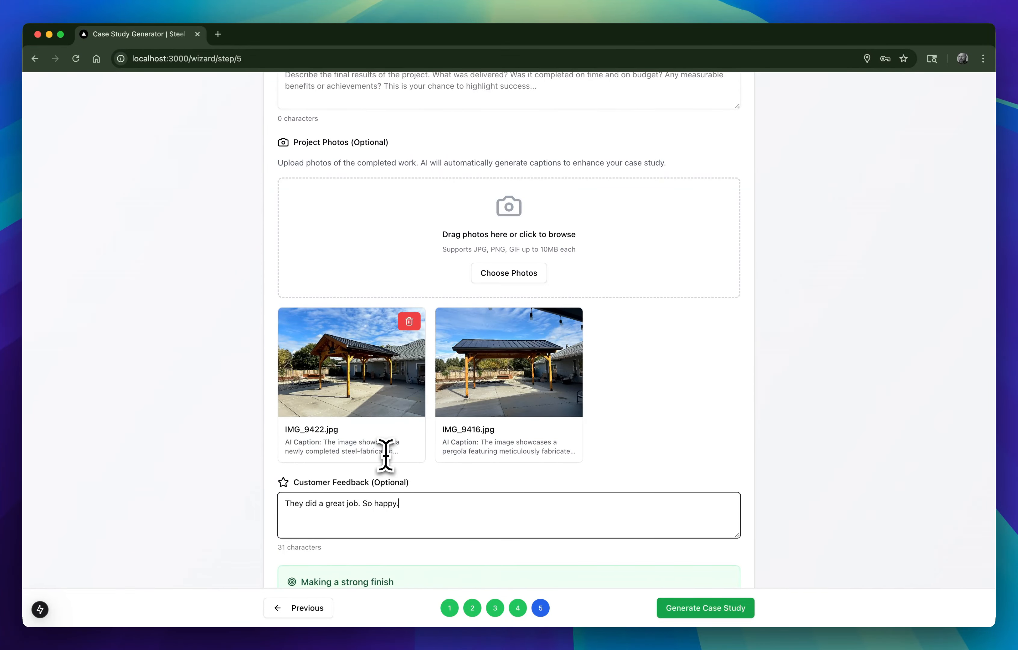
Generate the case study from the completed wizard and look through its sections.
scroll(229, 419, down, 12)
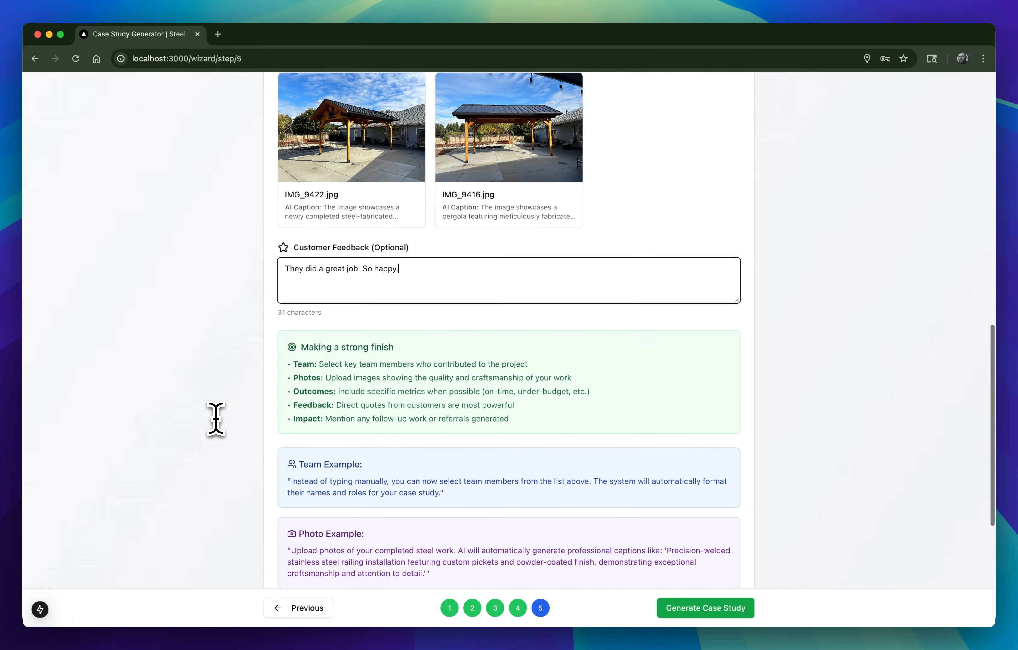
click(729, 616)
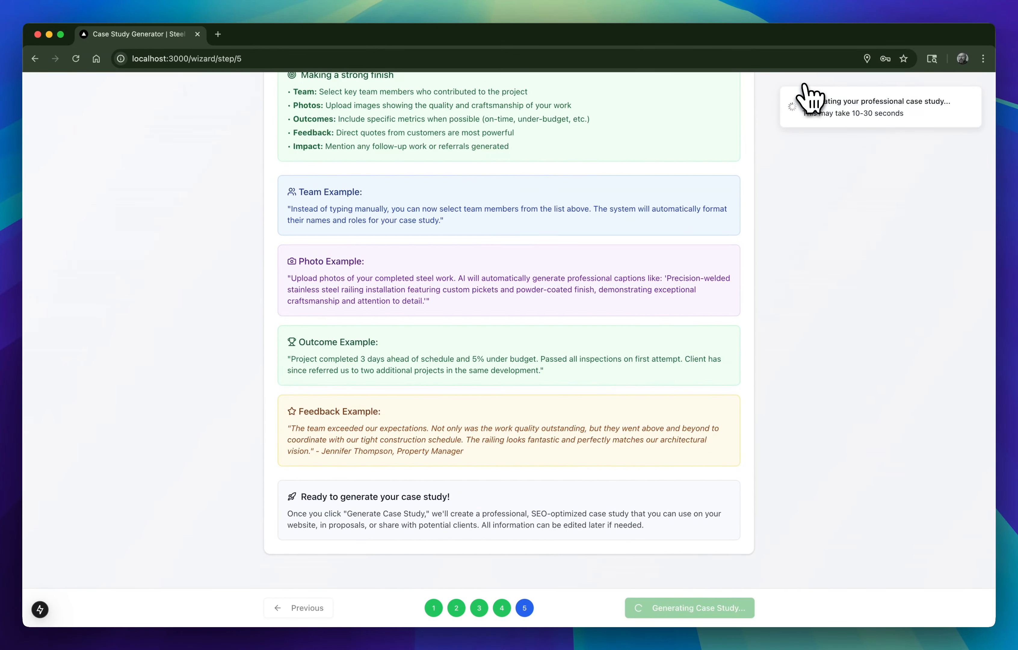
scroll(732, 171, up, 13)
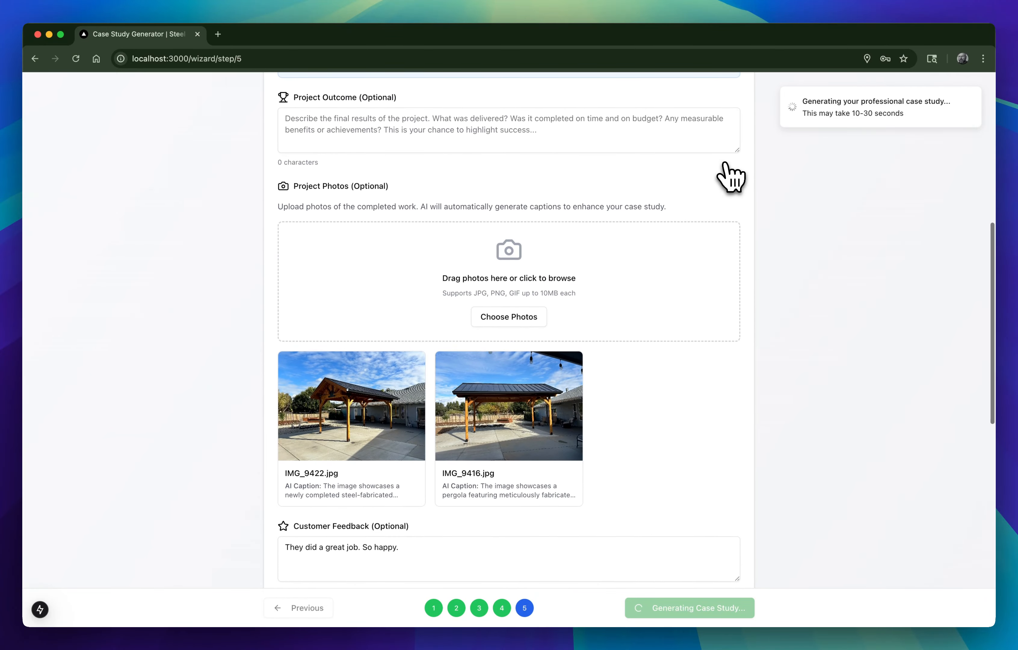
scroll(732, 171, up, 1)
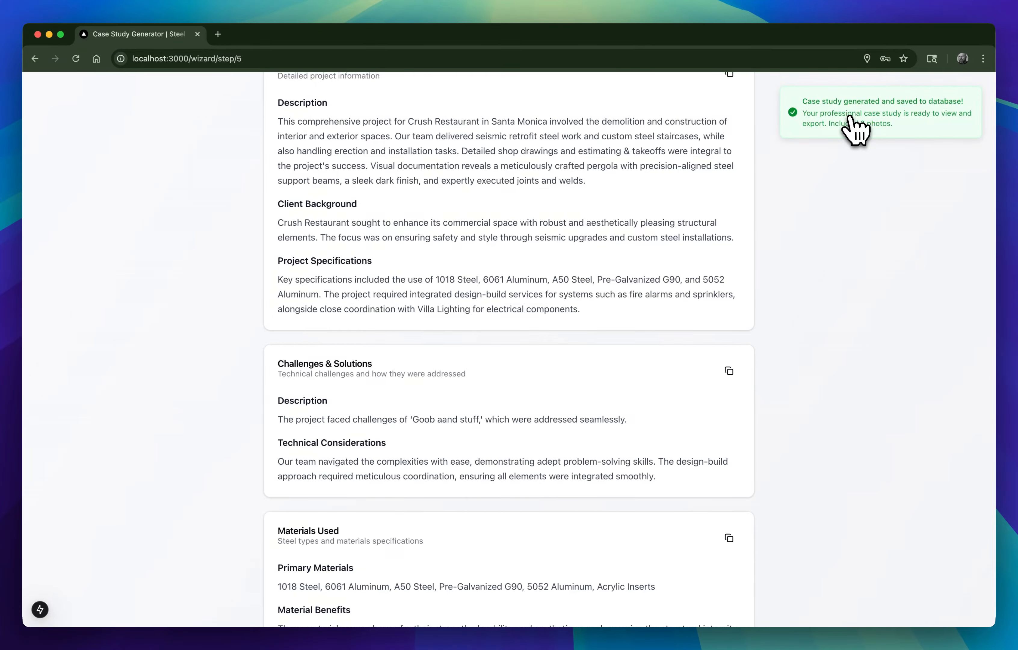
scroll(678, 220, up, 10)
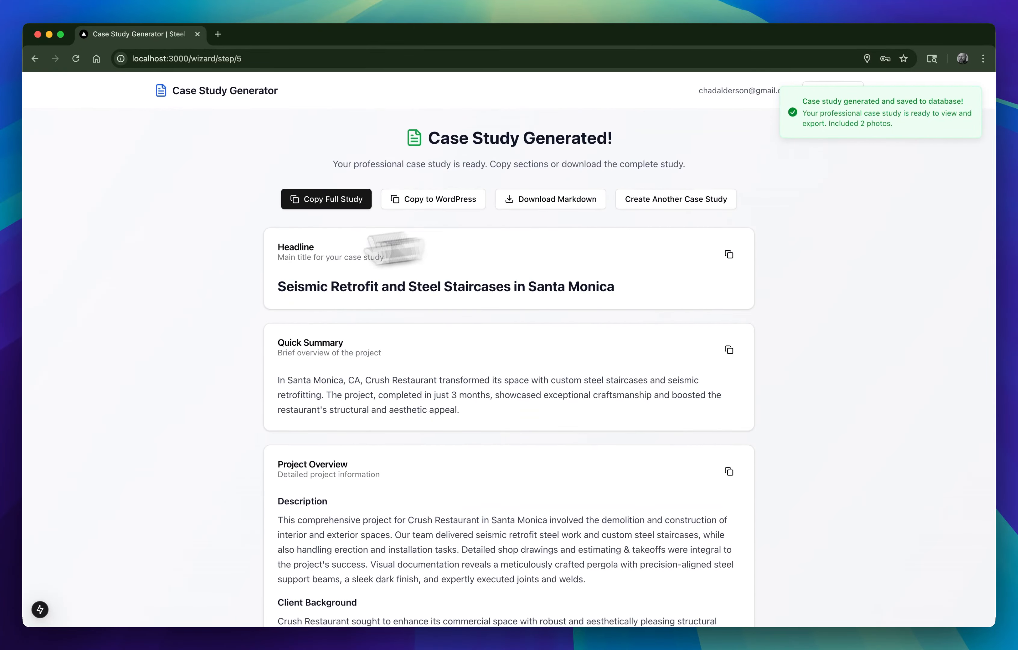
scroll(136, 274, down, 15)
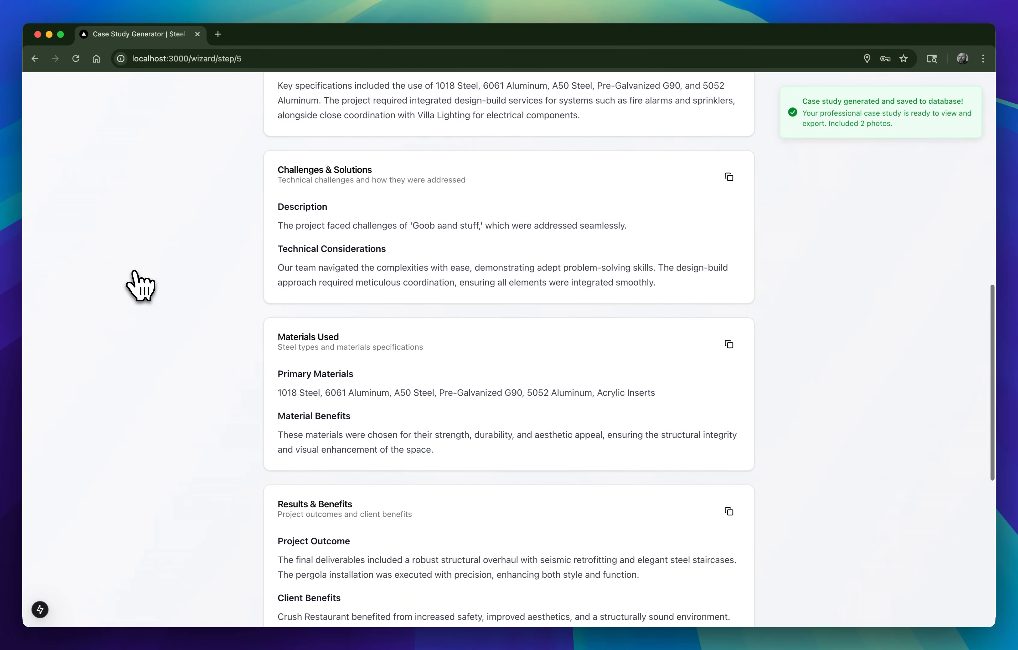
scroll(136, 275, up, 15)
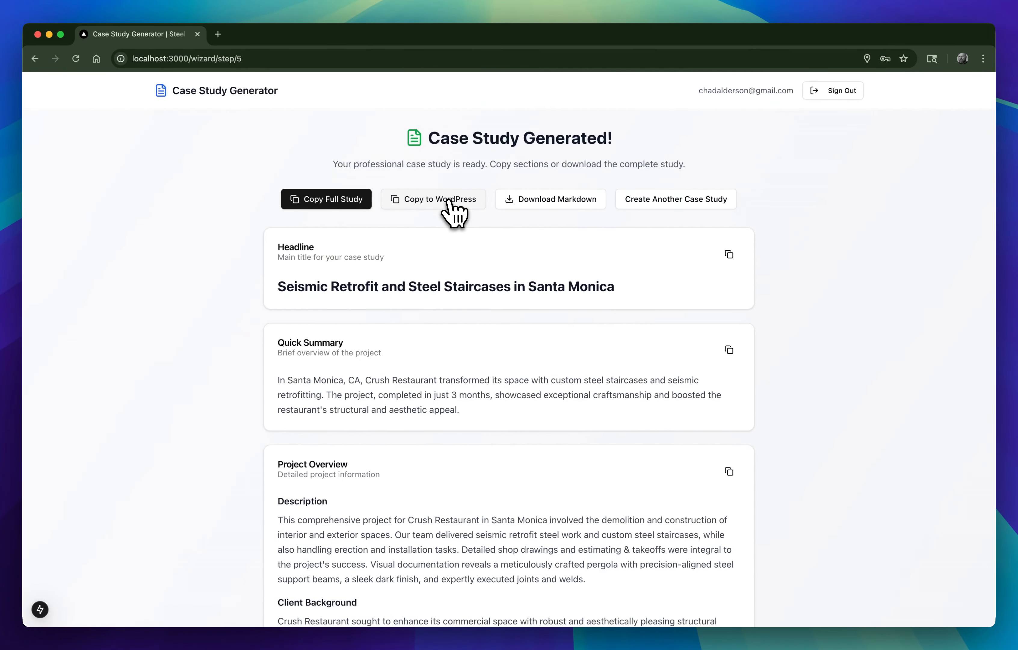
Copy the case study in WordPress format and create a blank Google Docs document from drive.google.com in a new tab.
click(448, 201)
click(218, 34)
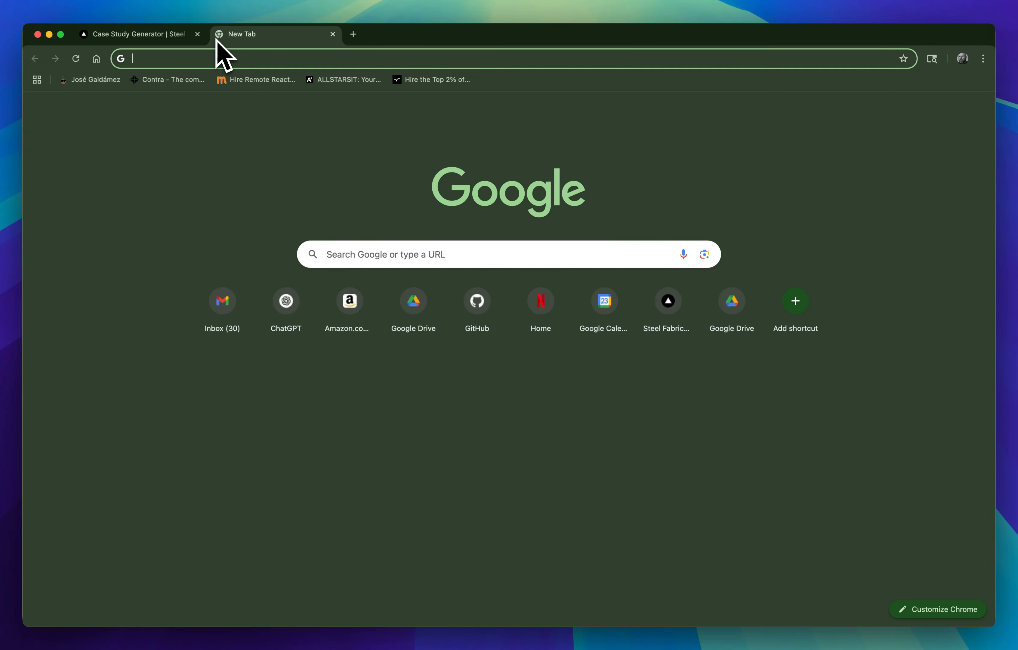
text(drive.google.com)
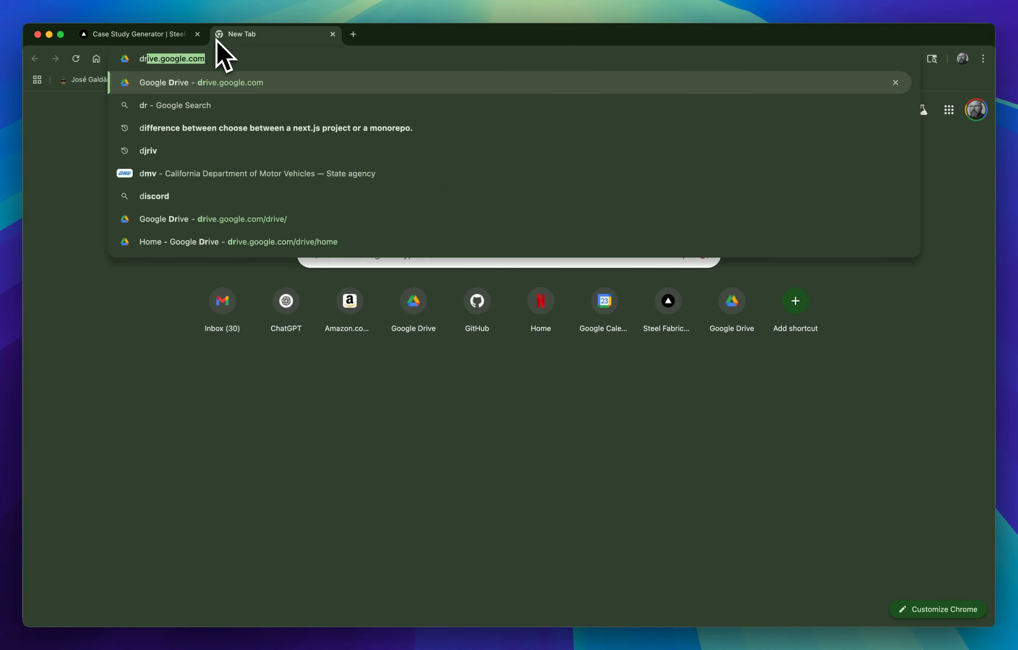
key(Return)
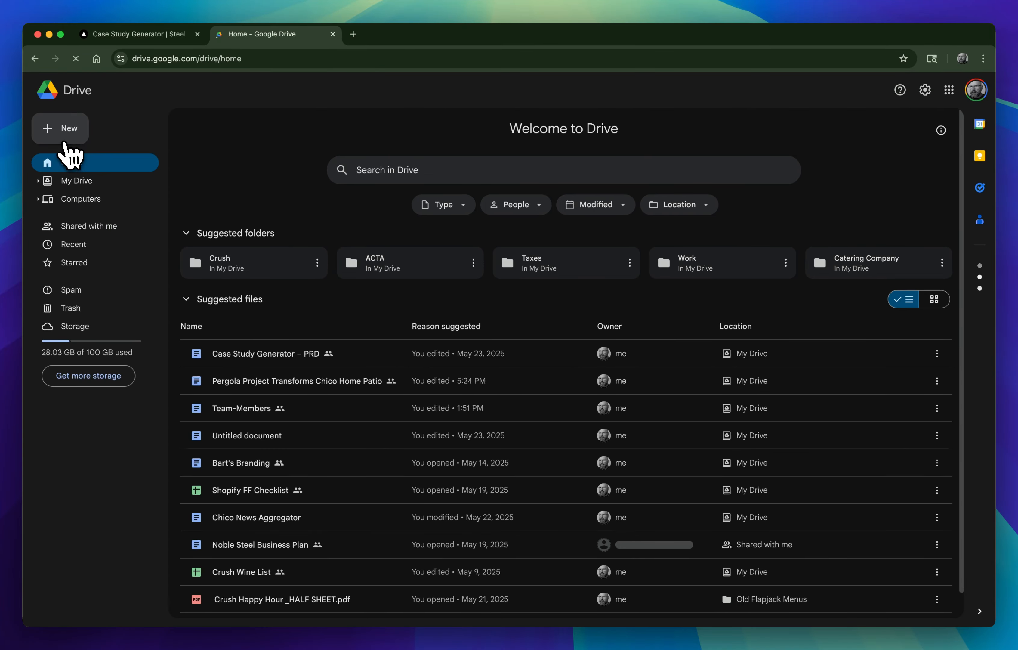
click(65, 136)
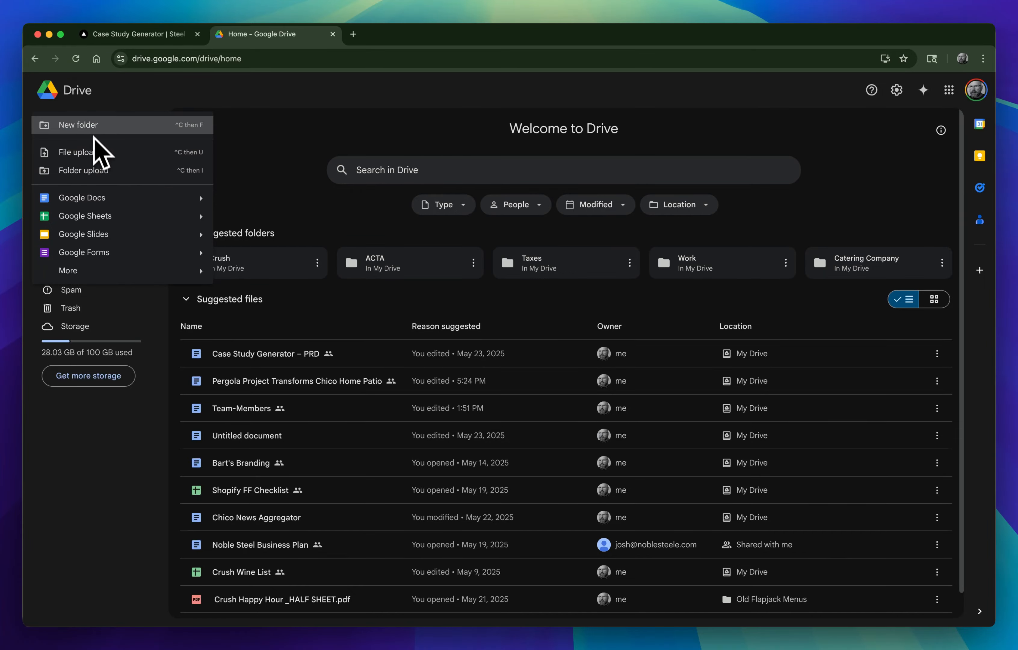
click(105, 199)
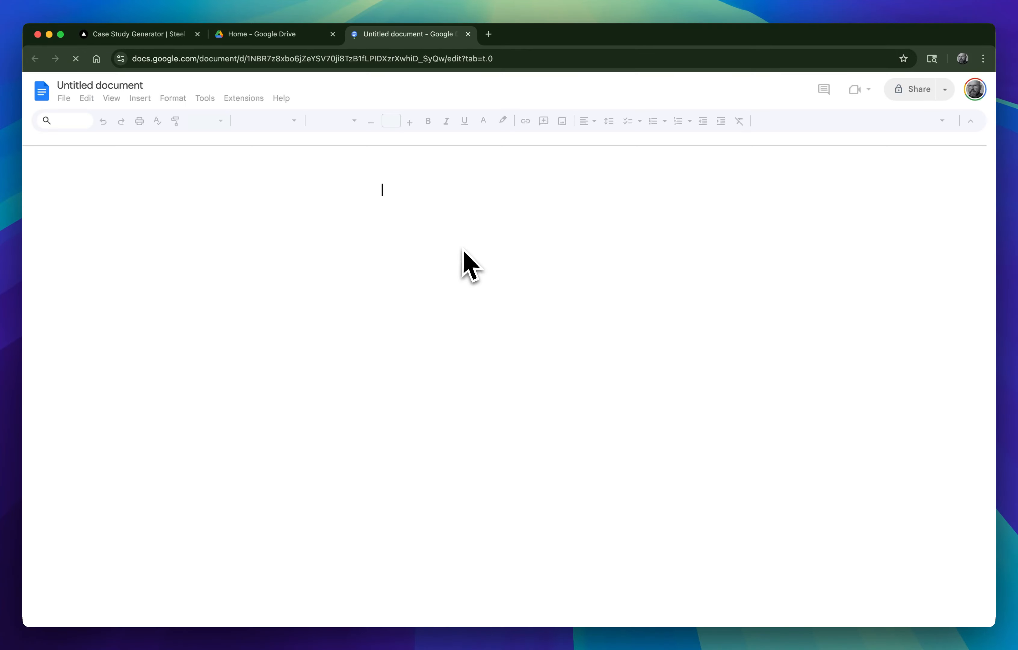
Paste the copied case study into the blank document and review its HTML markup.
key(super+v)
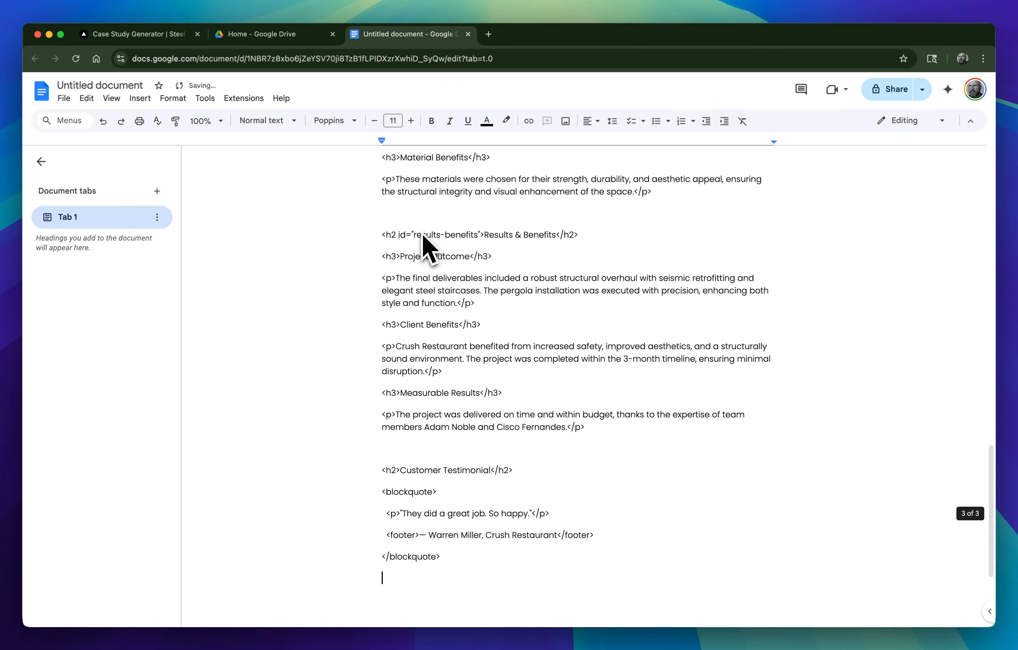
scroll(423, 235, up, 15)
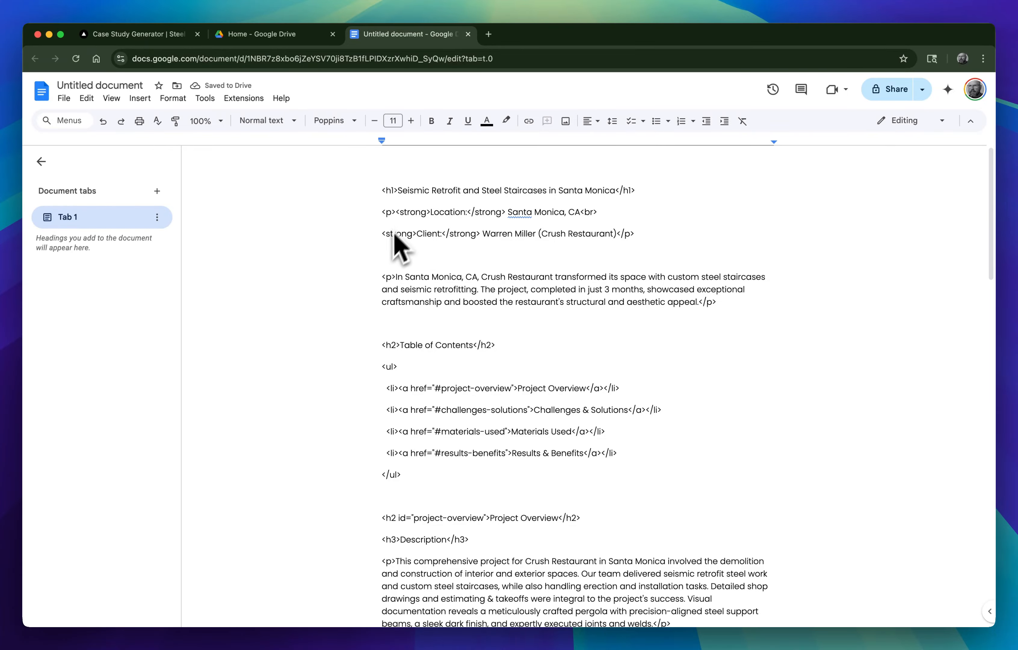
scroll(386, 257, down, 3)
scroll(423, 316, down, 20)
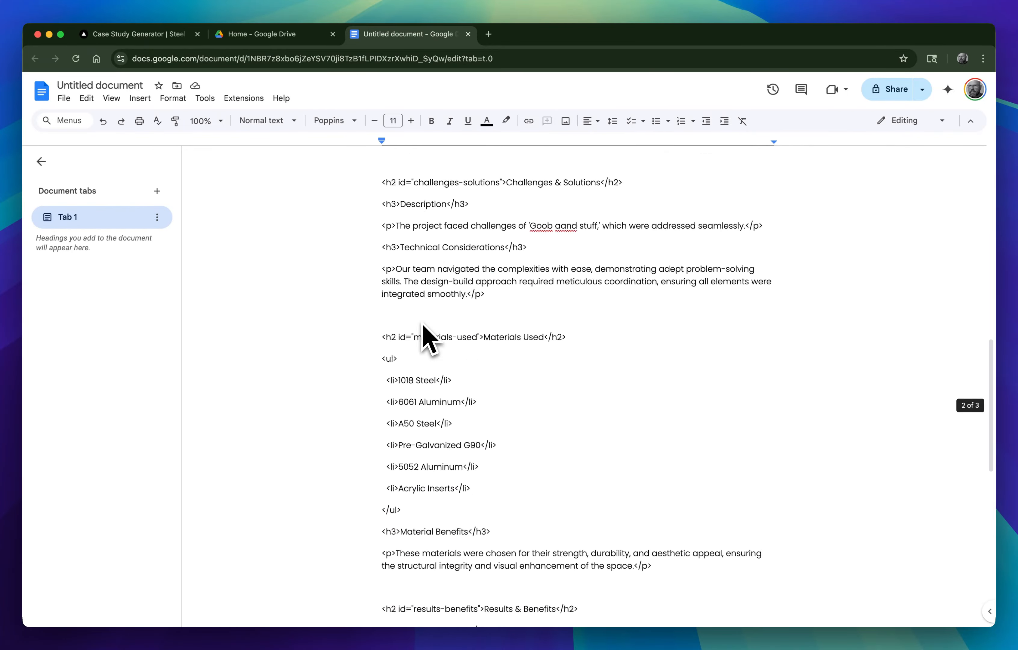
scroll(426, 333, up, 15)
scroll(423, 334, up, 10)
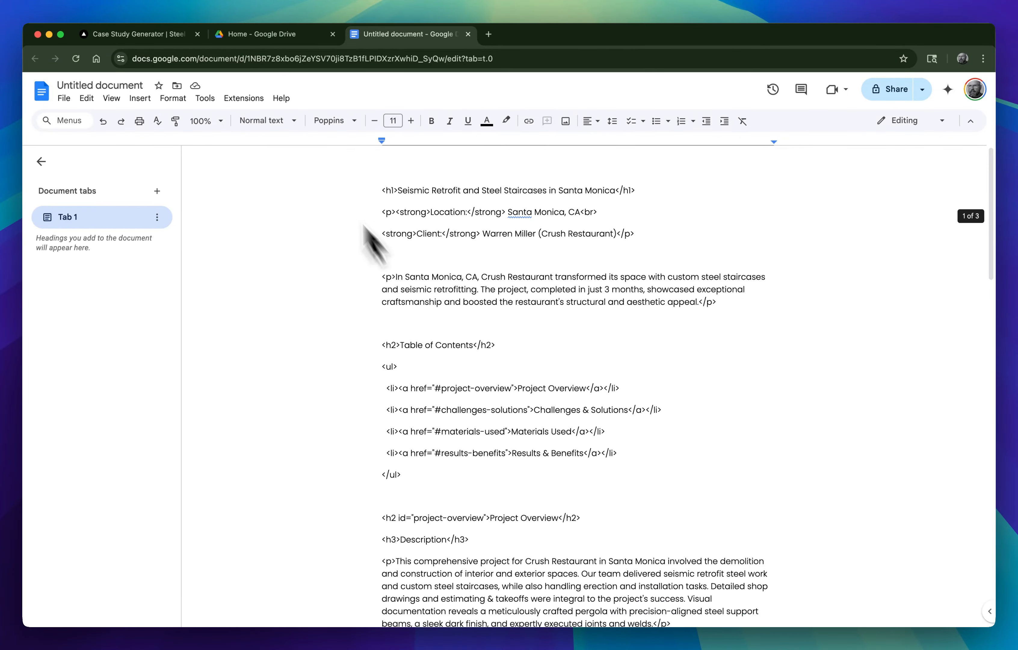
Return to the Case Study Generator and copy only the Challenges & Solutions section.
click(154, 35)
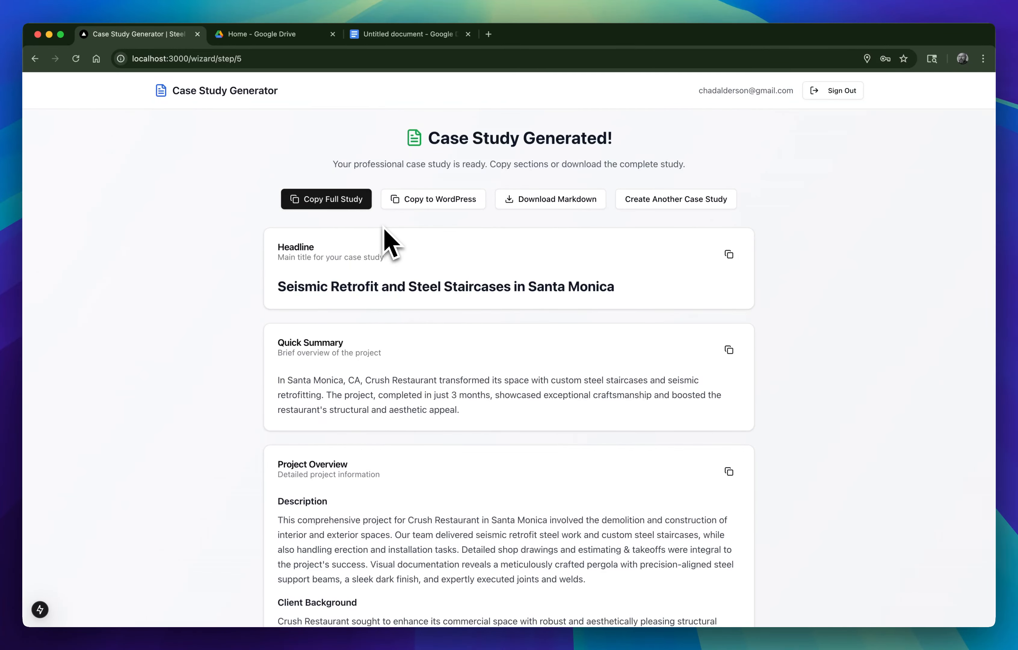
scroll(723, 358, down, 8)
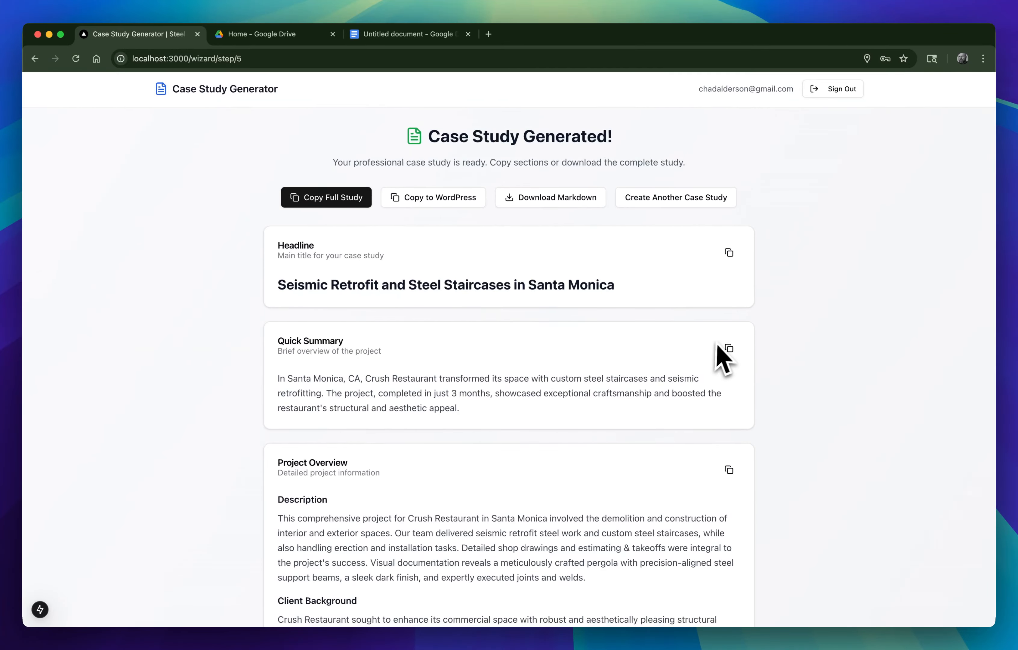
click(729, 386)
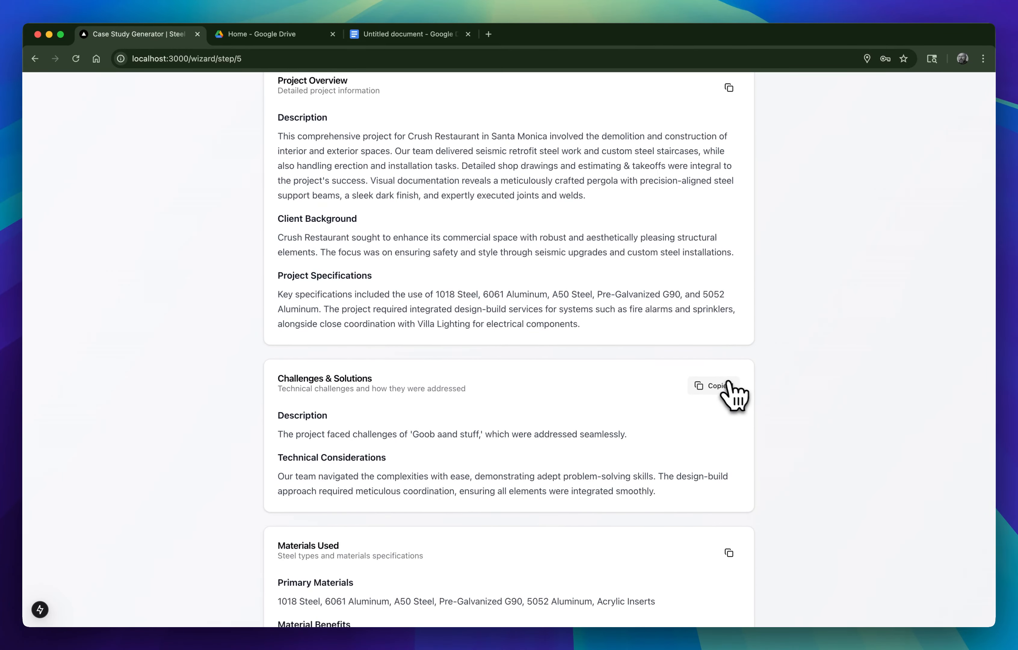
Examine the generated case study's remaining sections, including Results & Benefits, Customer Testimonial, SEO Keywords and Meta Description.
scroll(176, 278, down, 15)
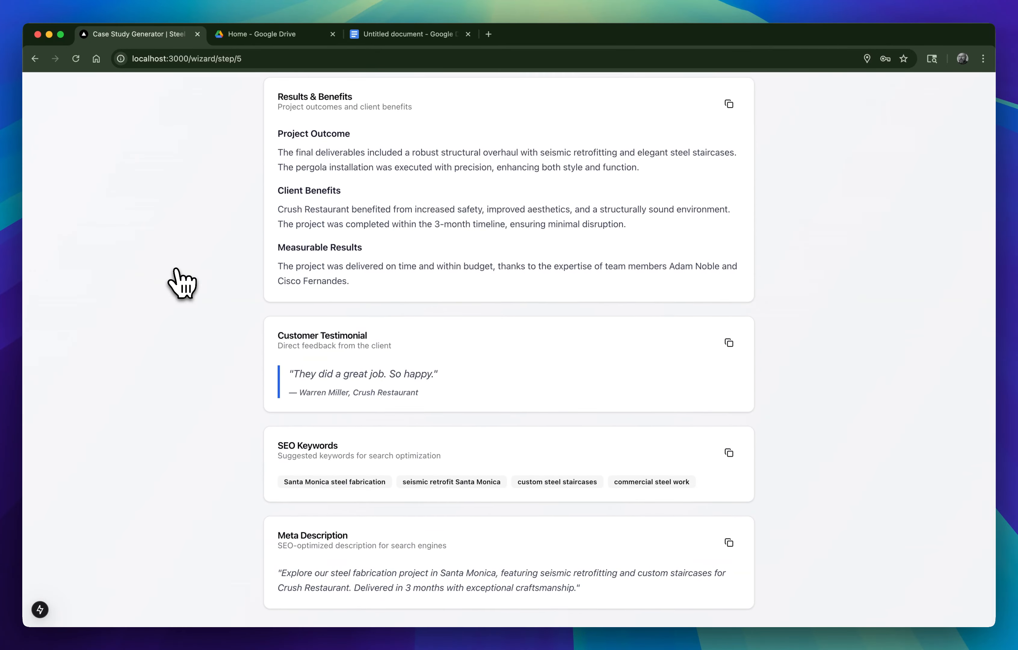
scroll(176, 269, up, 20)
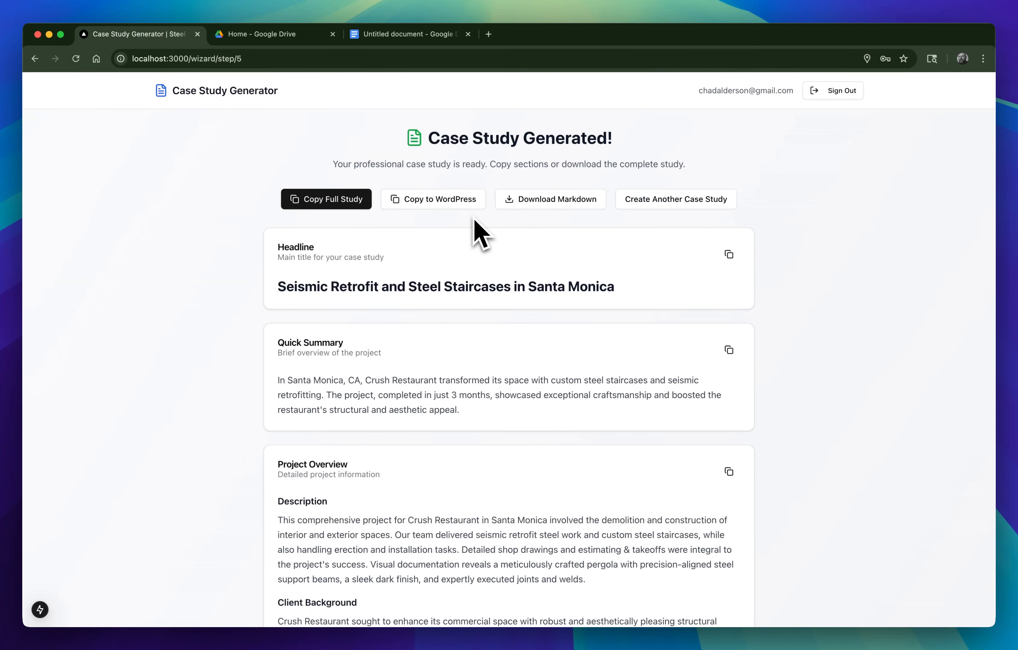
scroll(295, 222, down, 10)
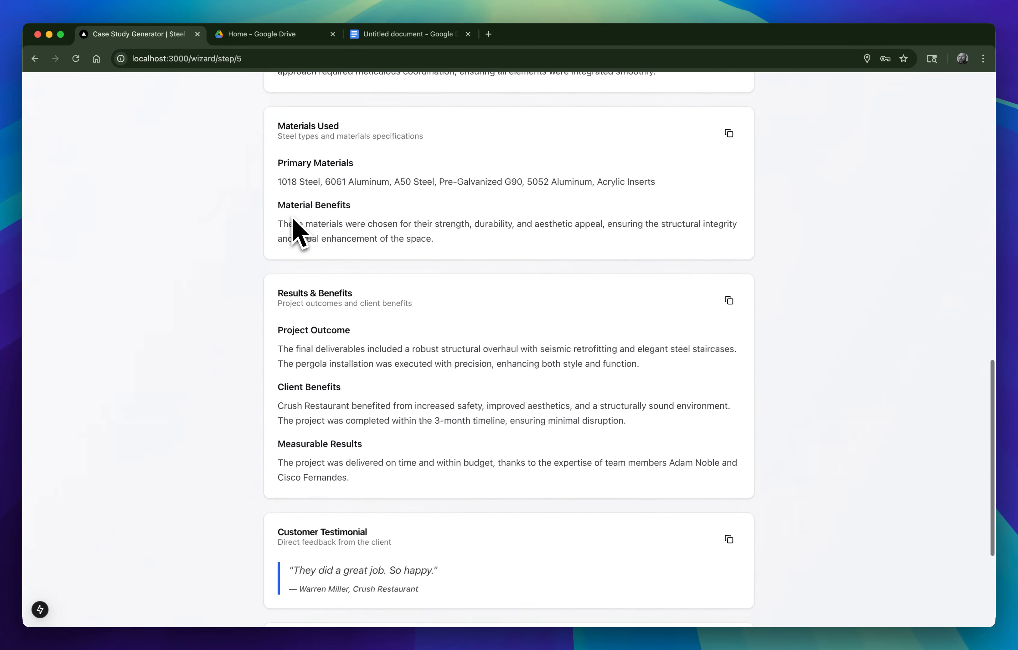
scroll(295, 230, down, 3)
scroll(295, 231, up, 15)
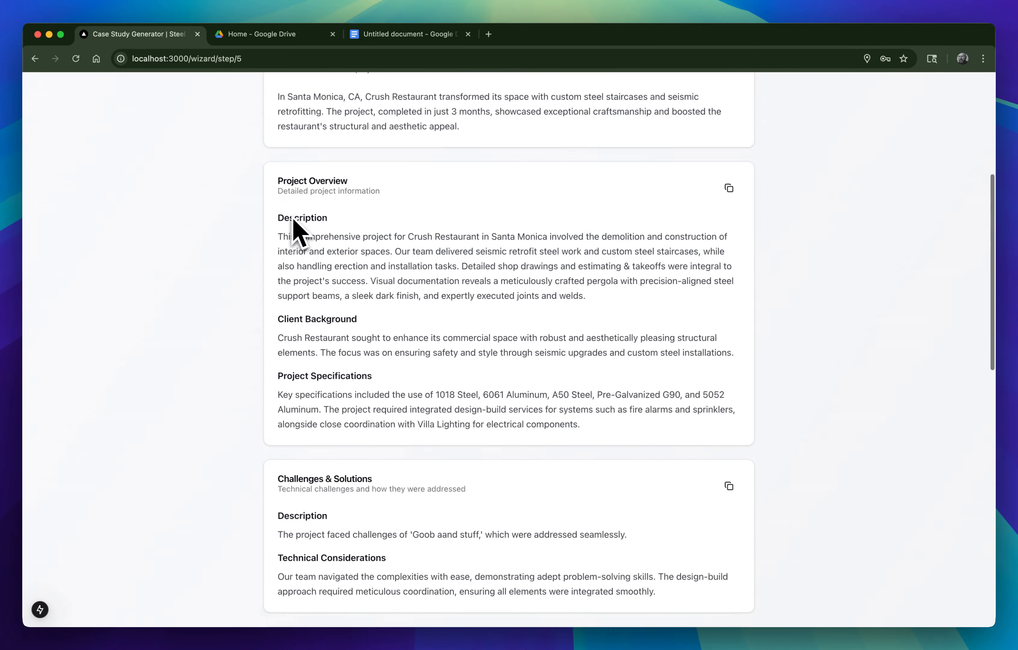
scroll(295, 230, up, 6)
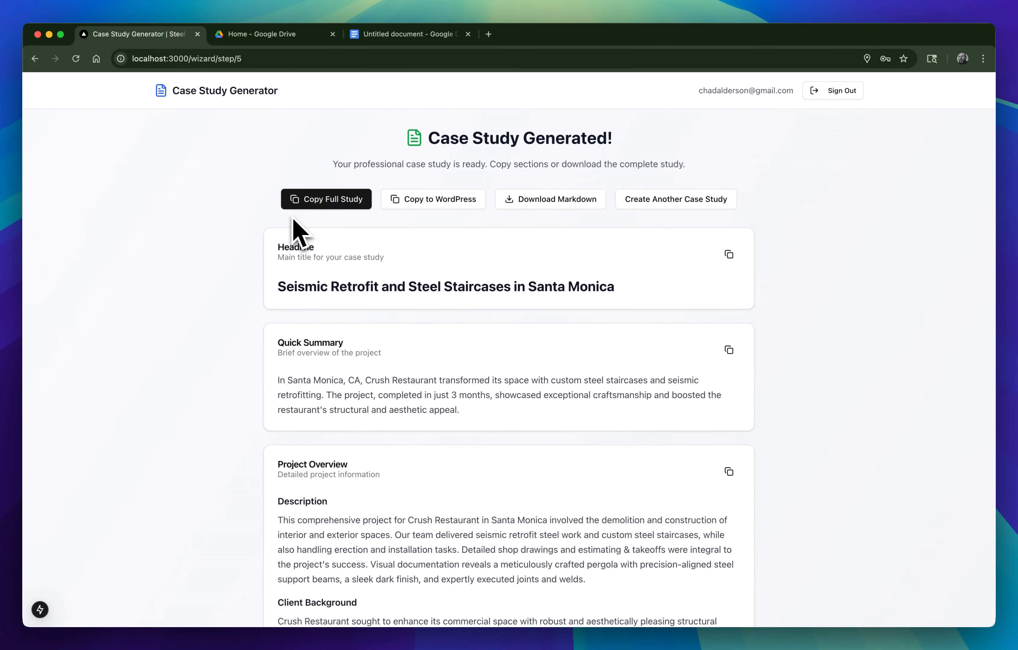